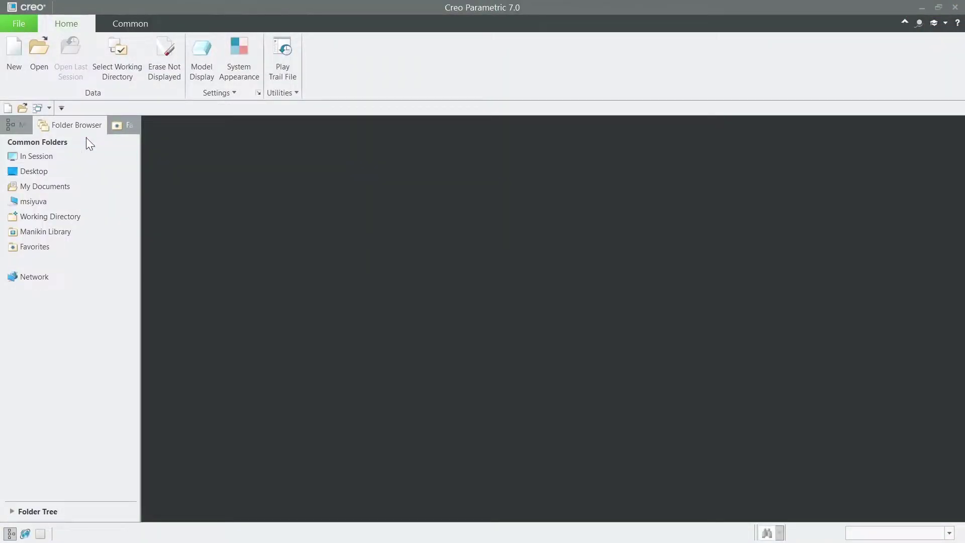
Create a new solid part from the mmns_part_solid_abs template instead of the default template.
{"action": "left_click", "coordinate": [14, 64]}
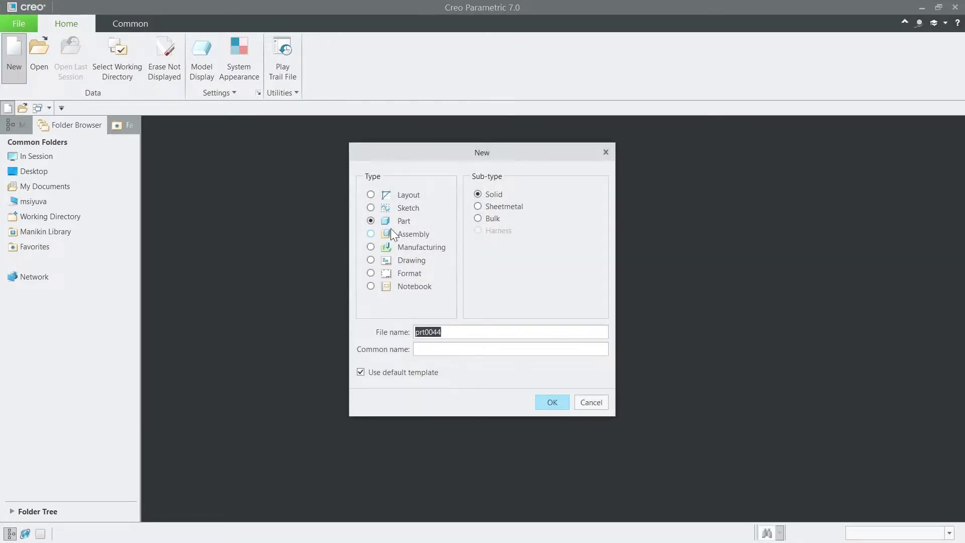
{"action": "left_click", "coordinate": [401, 376]}
{"action": "left_click", "coordinate": [550, 403]}
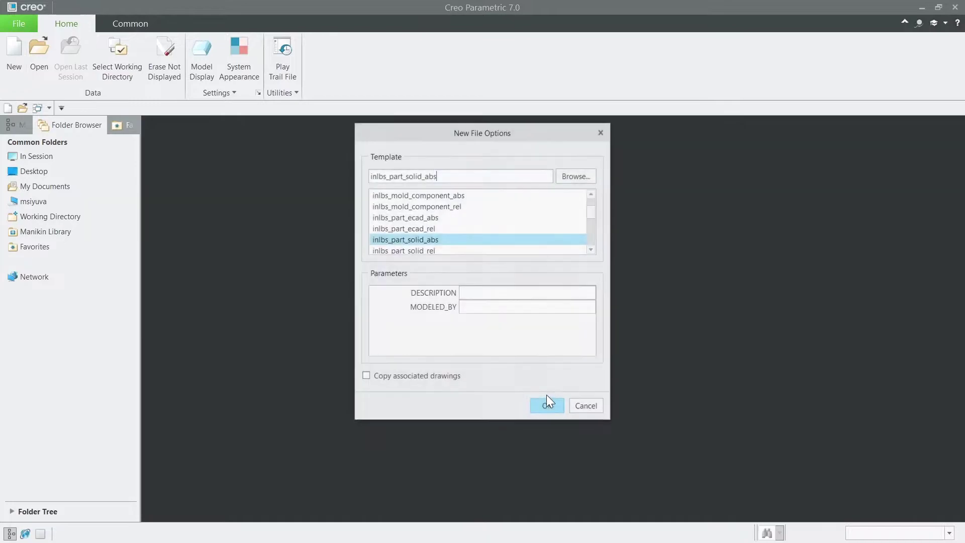
{"action": "scroll", "coordinate": [410, 226], "scroll_direction": "down", "scroll_amount": 3}
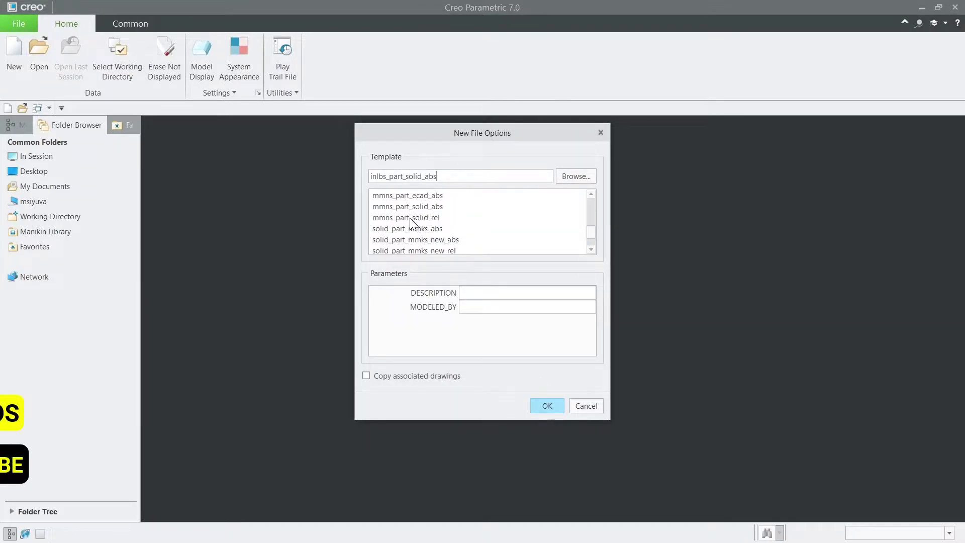
{"action": "left_click", "coordinate": [403, 207]}
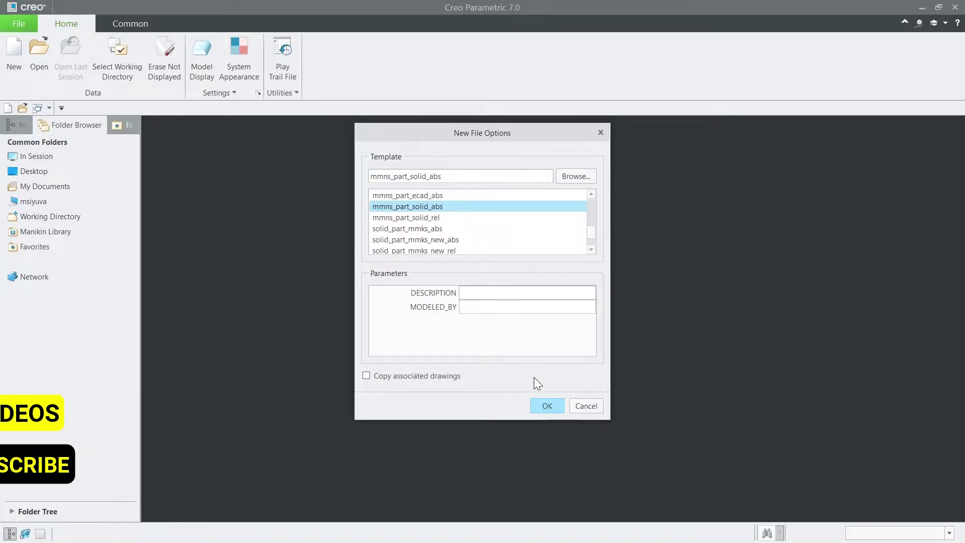
{"action": "left_click", "coordinate": [548, 404]}
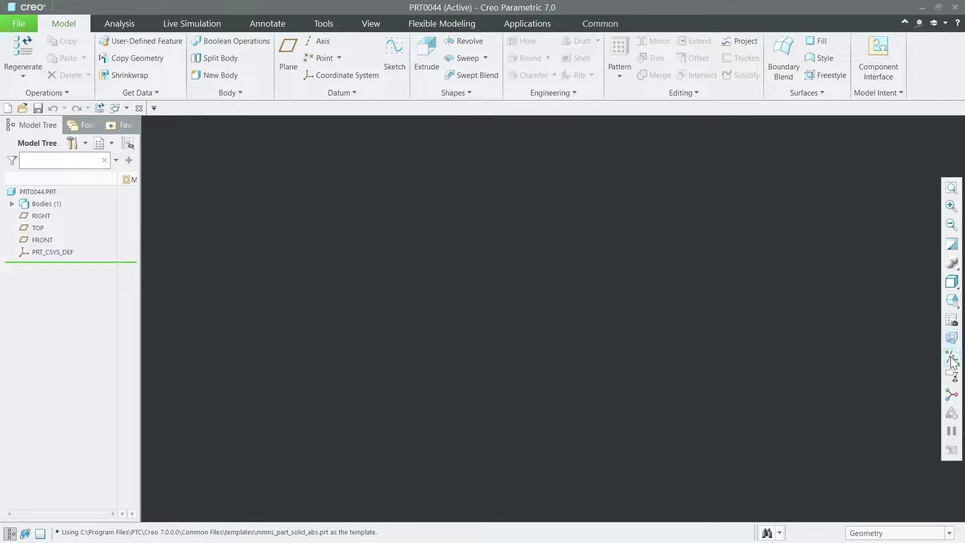
Turn on the display of all datum axes, points, coordinate systems and planes.
{"action": "left_click", "coordinate": [954, 385]}
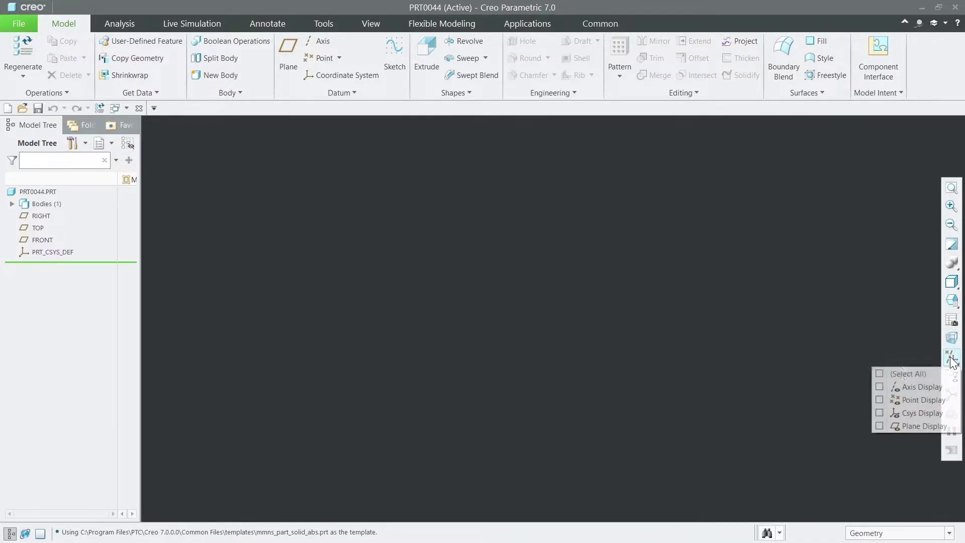
{"action": "left_click", "coordinate": [893, 372]}
{"action": "left_click", "coordinate": [807, 264]}
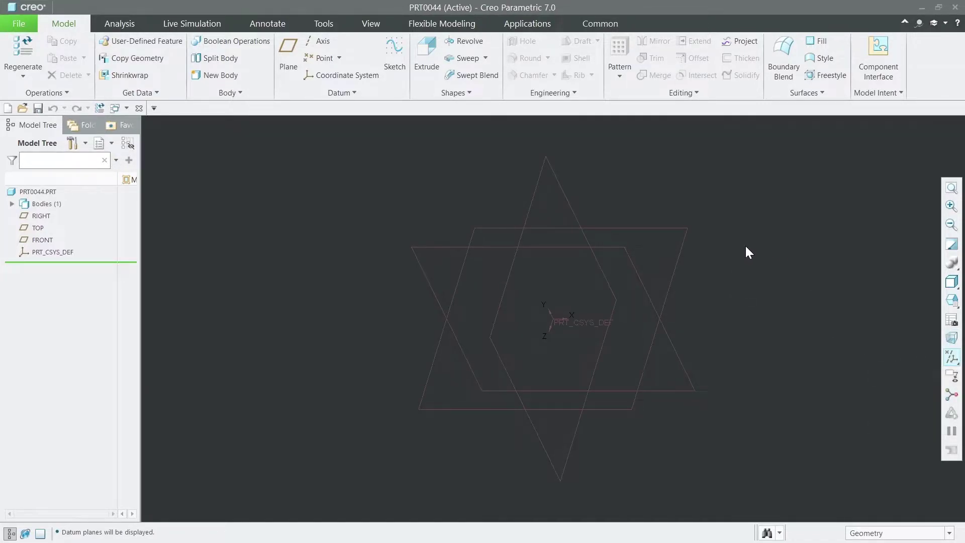
Start a sketch on the TOP plane and draw a center rectangle about 278 by 205 mm at the origin.
{"action": "middle_click_drag", "start_coordinate": [560, 213], "coordinate": [646, 246]}
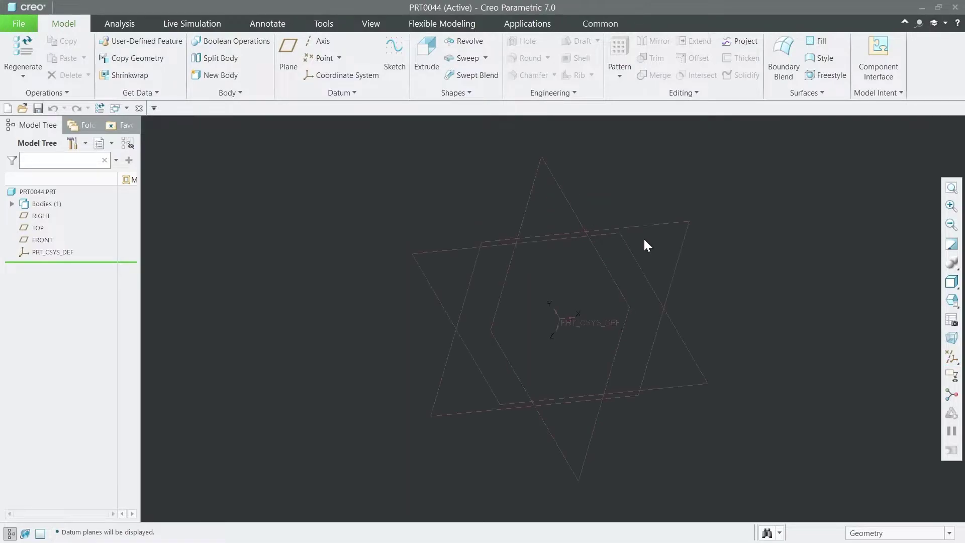
{"action": "left_click", "coordinate": [38, 227]}
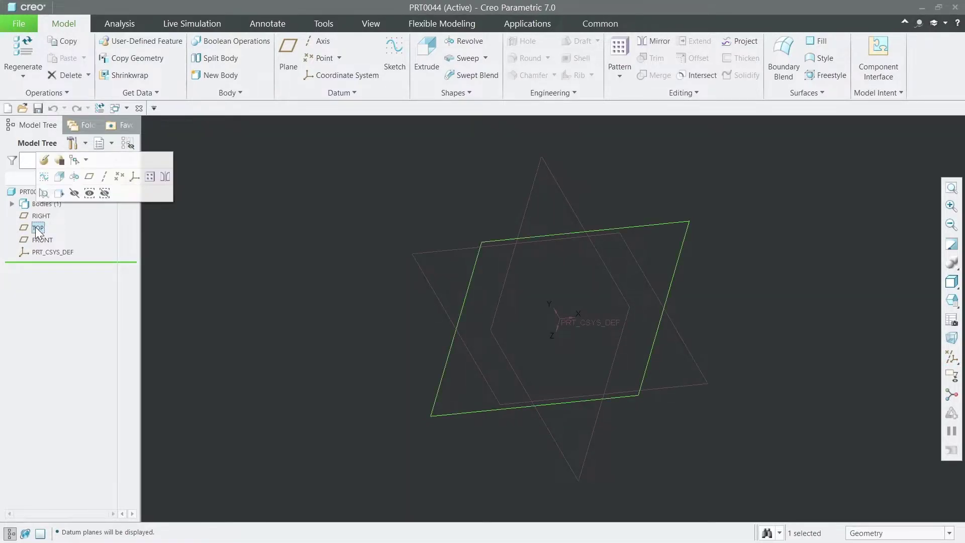
{"action": "left_click", "coordinate": [44, 193]}
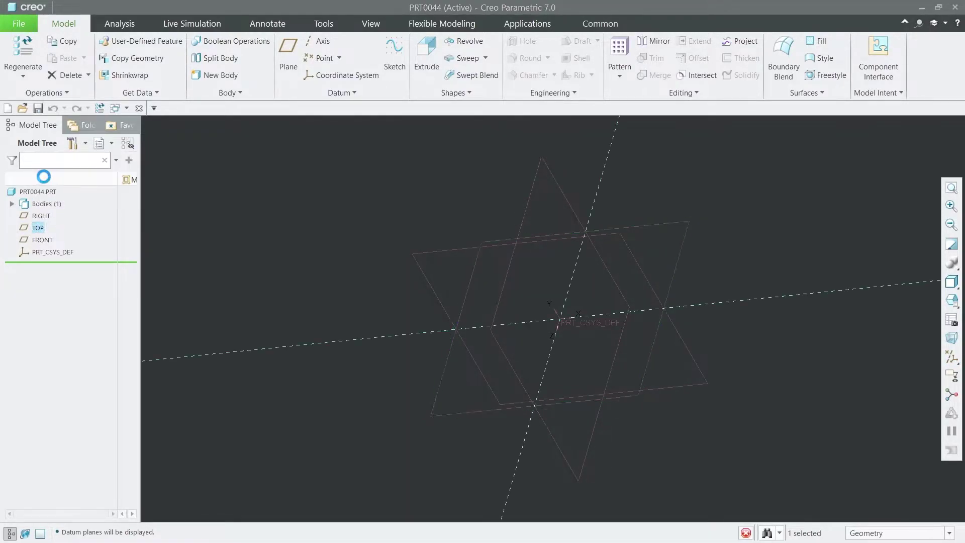
{"action": "left_click", "coordinate": [952, 346]}
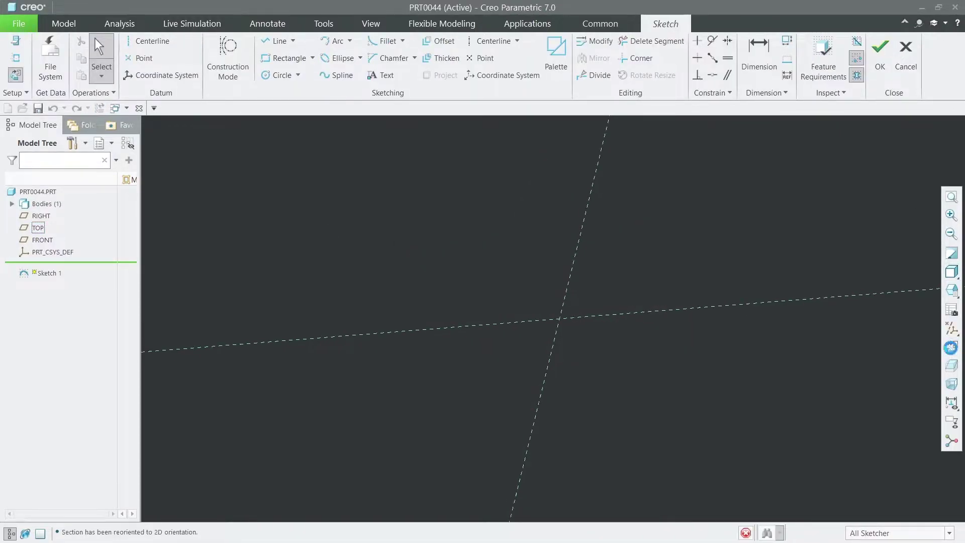
{"action": "left_click", "coordinate": [312, 58]}
{"action": "left_click", "coordinate": [315, 99]}
{"action": "left_click", "coordinate": [553, 318]}
{"action": "left_click", "coordinate": [642, 254]}
{"action": "middle_click", "coordinate": [608, 213]}
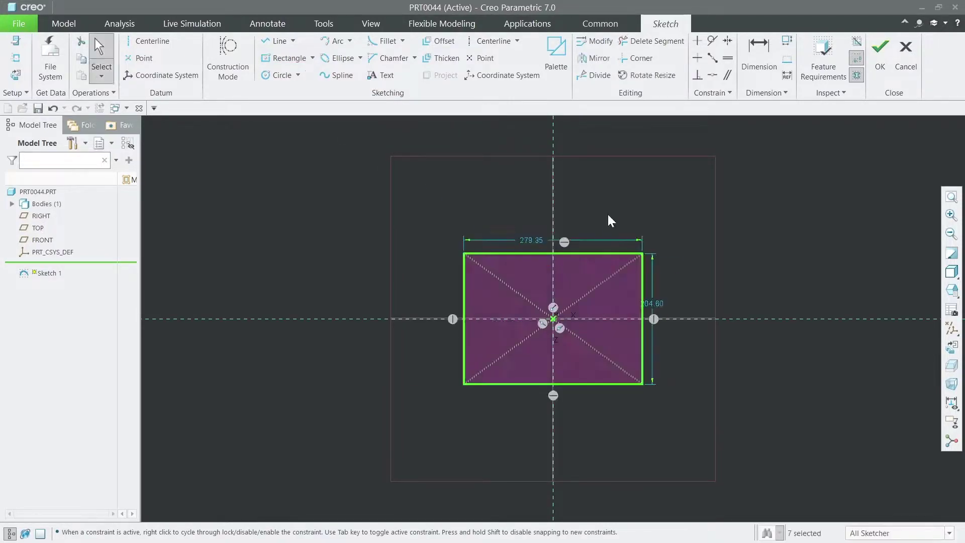
Set the rectangle's width and height to 32 mm each and finish the sketch.
{"action": "double_click", "coordinate": [526, 239]}
{"action": "type", "text": "32"}
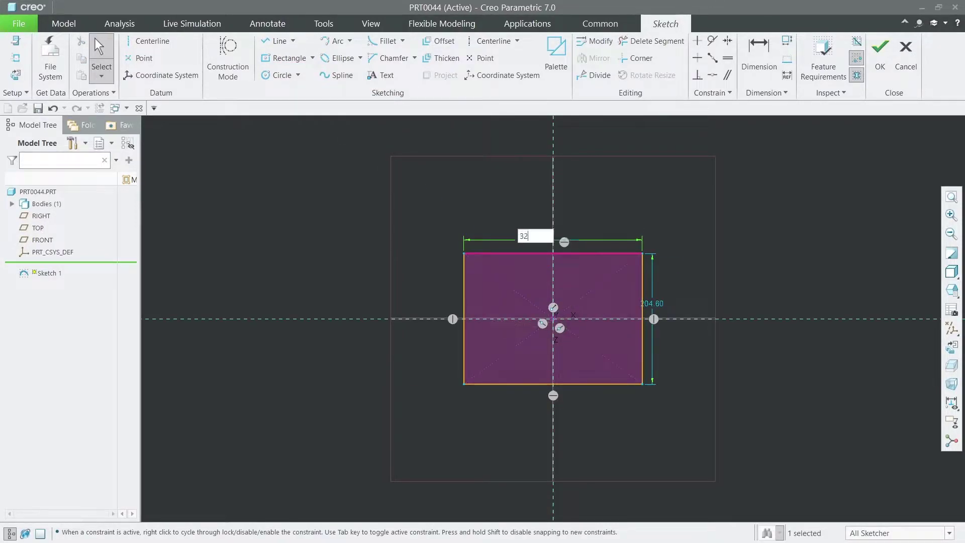
{"action": "key", "text": "Return"}
{"action": "double_click", "coordinate": [581, 303]}
{"action": "type", "text": "50"}
{"action": "key", "text": "Return"}
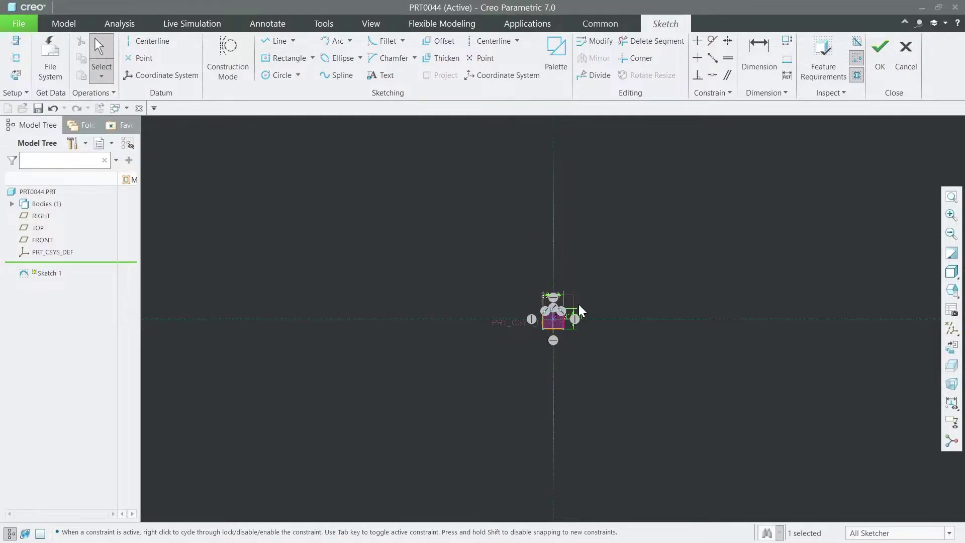
{"action": "left_click", "coordinate": [880, 50]}
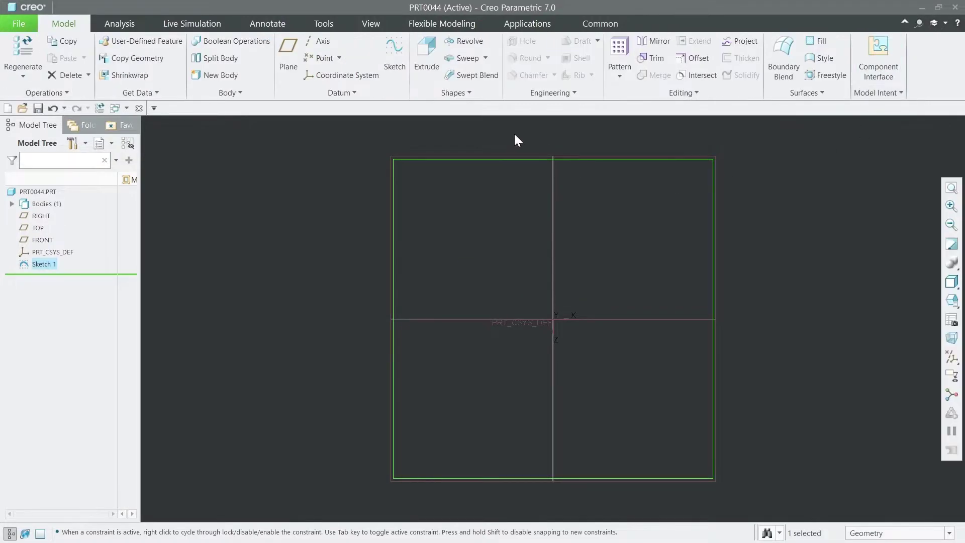
Extrude the square sketch as a solid 60 mm deep, previewing the block before accepting it.
{"action": "left_click", "coordinate": [428, 57]}
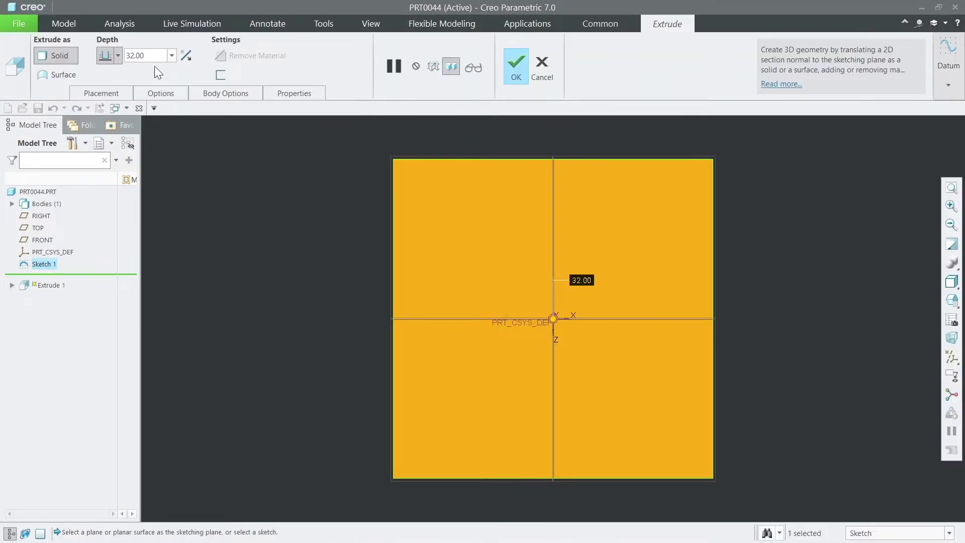
{"action": "type", "text": "60"}
{"action": "key", "text": "Return"}
{"action": "left_click", "coordinate": [473, 67]}
{"action": "scroll", "coordinate": [358, 257], "scroll_direction": "down", "scroll_amount": 3}
{"action": "mouse_move", "coordinate": [367, 267]}
{"action": "middle_mouse_down"}
{"action": "mouse_move", "coordinate": [347, 207]}
{"action": "mouse_move", "coordinate": [370, 282]}
{"action": "middle_mouse_up"}
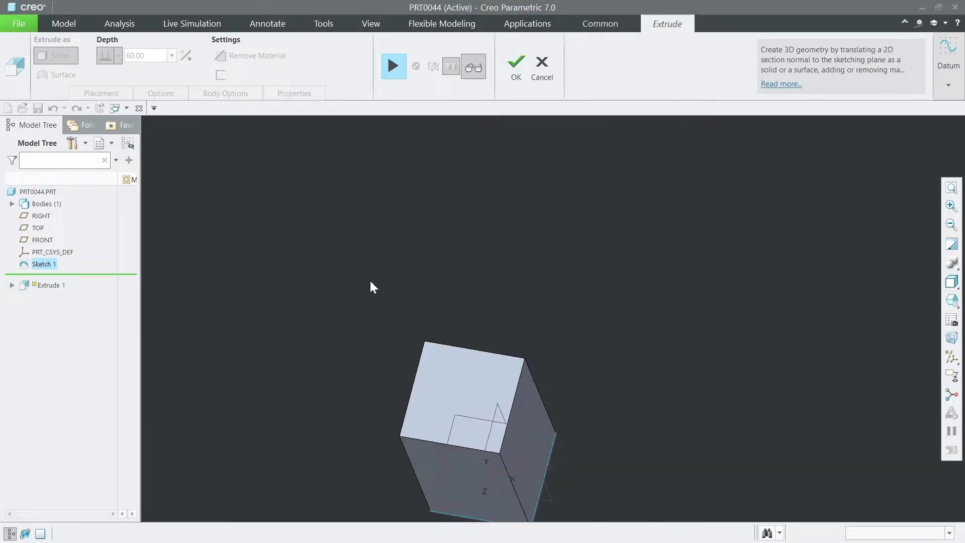
{"action": "left_click", "coordinate": [471, 69]}
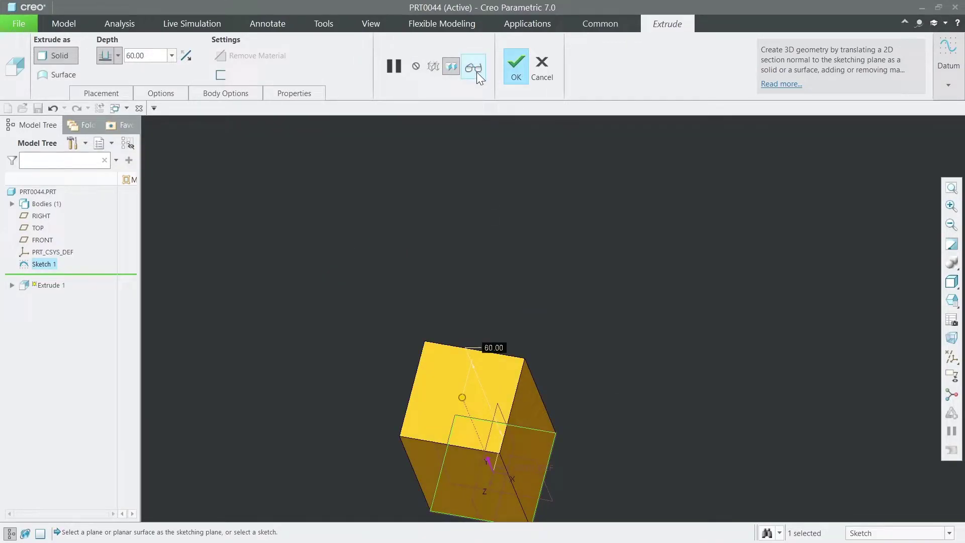
{"action": "left_click", "coordinate": [520, 73]}
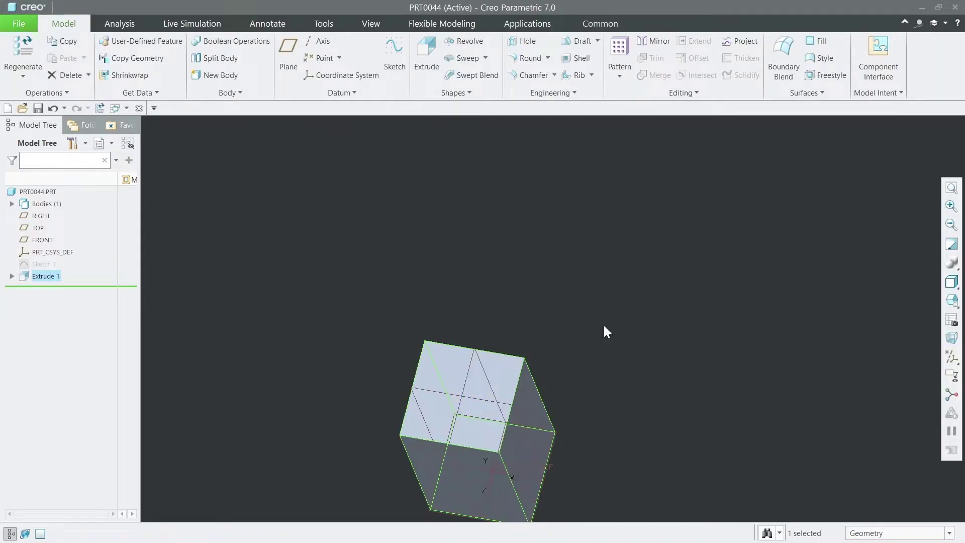
{"action": "left_click", "coordinate": [350, 308]}
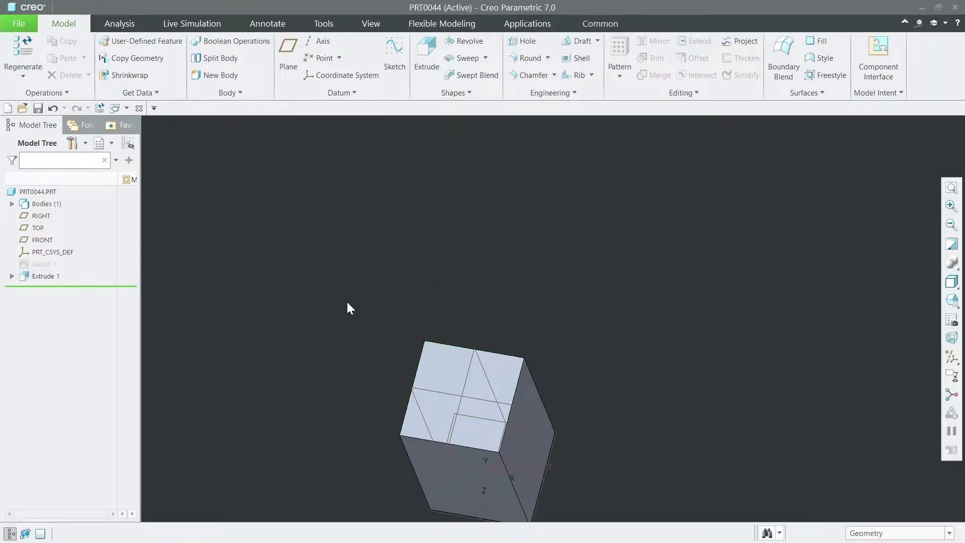
Sketch a corner rectangle about 12 mm wide on the block's top face, with its base on the face's front edge.
{"action": "left_click", "coordinate": [439, 353]}
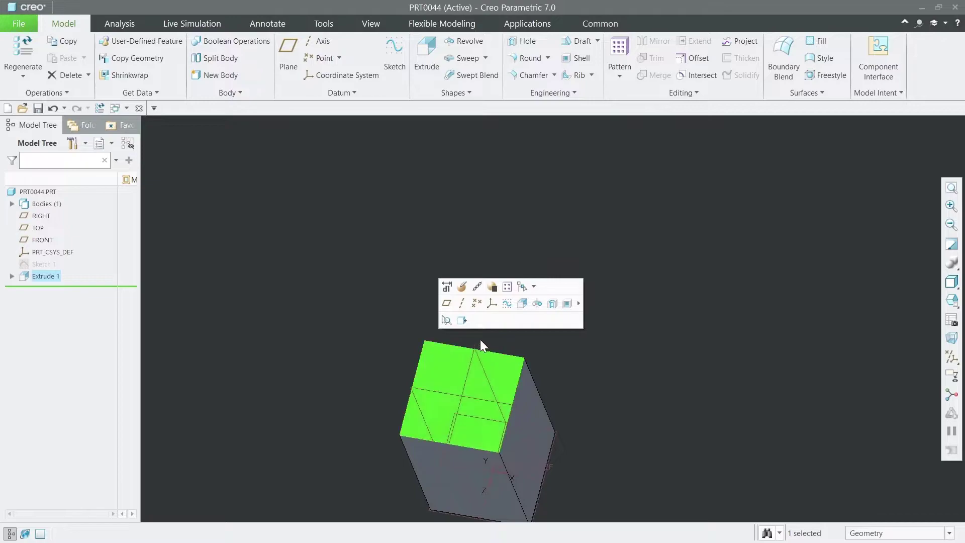
{"action": "left_click", "coordinate": [507, 305]}
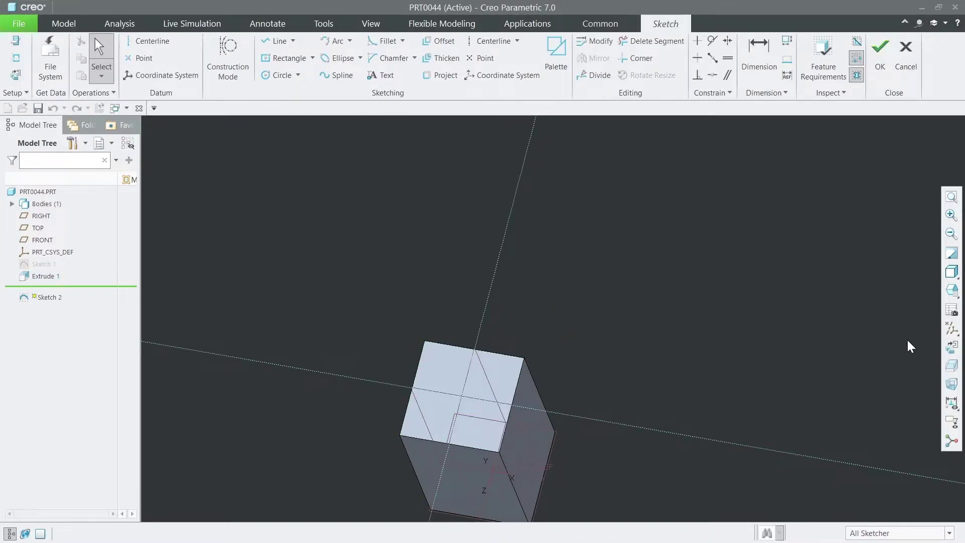
{"action": "left_click", "coordinate": [952, 347]}
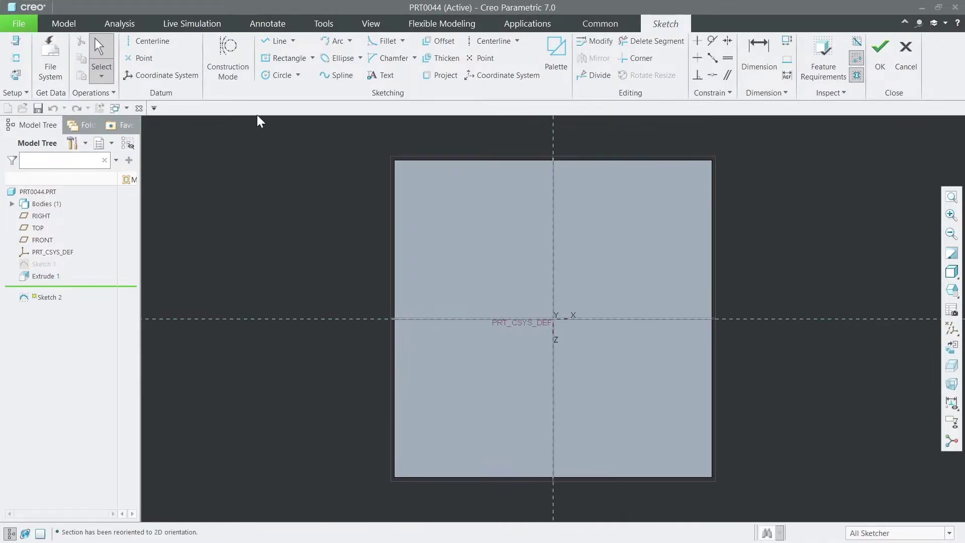
{"action": "left_click", "coordinate": [313, 58]}
{"action": "left_click", "coordinate": [299, 72]}
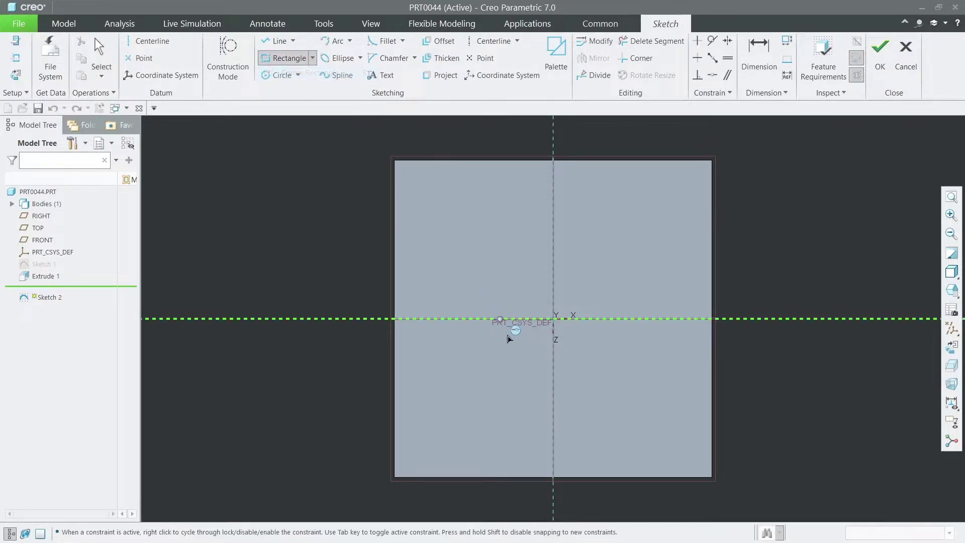
{"action": "left_click", "coordinate": [490, 476]}
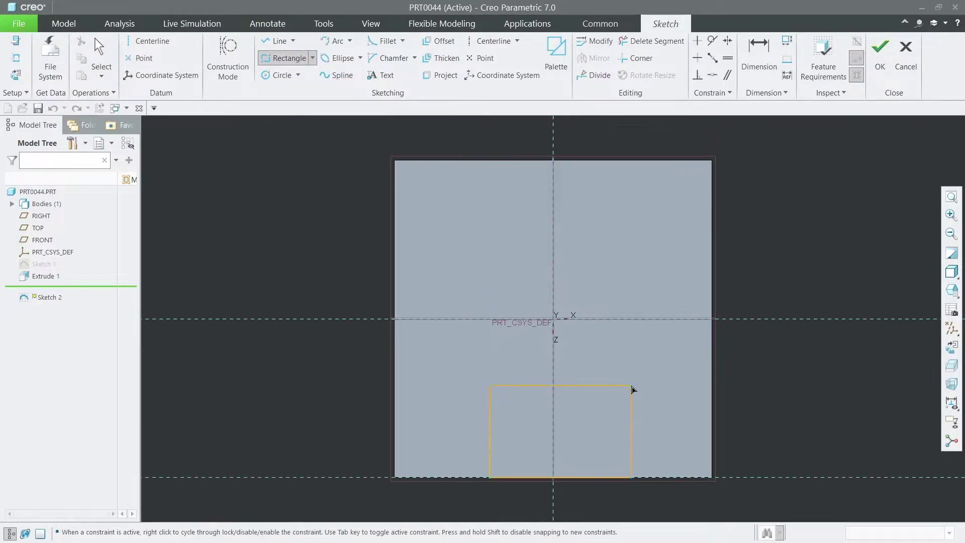
{"action": "left_click", "coordinate": [611, 247]}
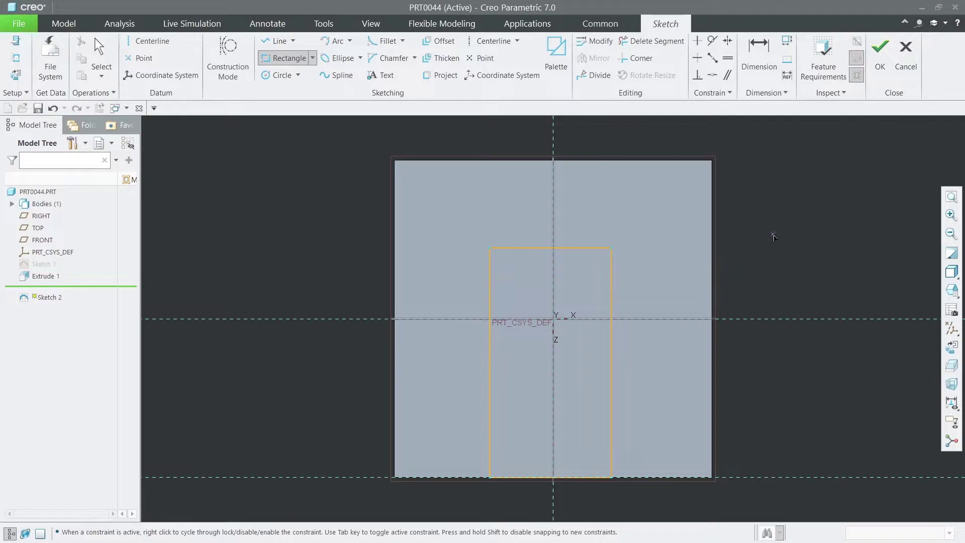
{"action": "middle_click", "coordinate": [730, 397]}
Set the rectangle's right side 17/2 mm from the vertical reference and its width to 17 mm.
{"action": "double_click", "coordinate": [581, 485]}
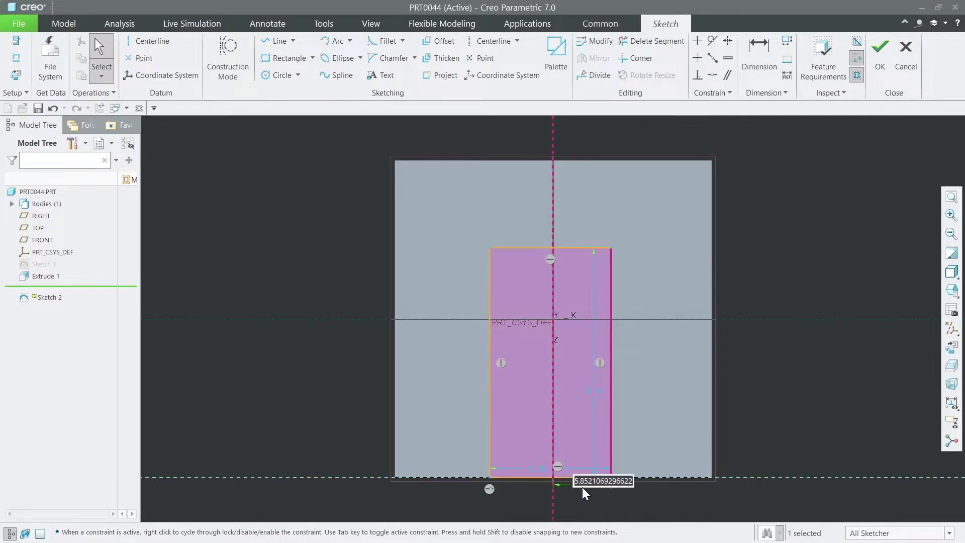
{"action": "type", "text": "17/2"}
{"action": "key", "text": "Return"}
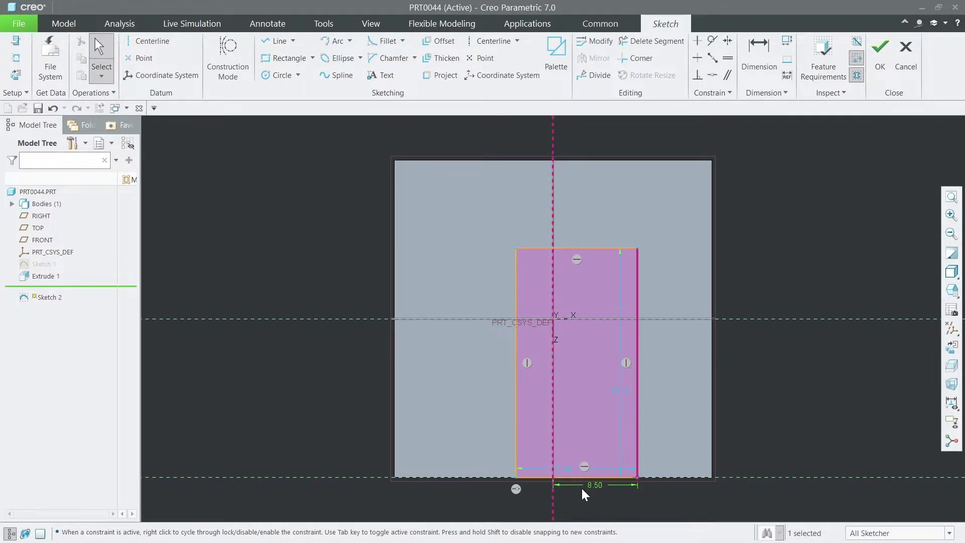
{"action": "double_click", "coordinate": [566, 466]}
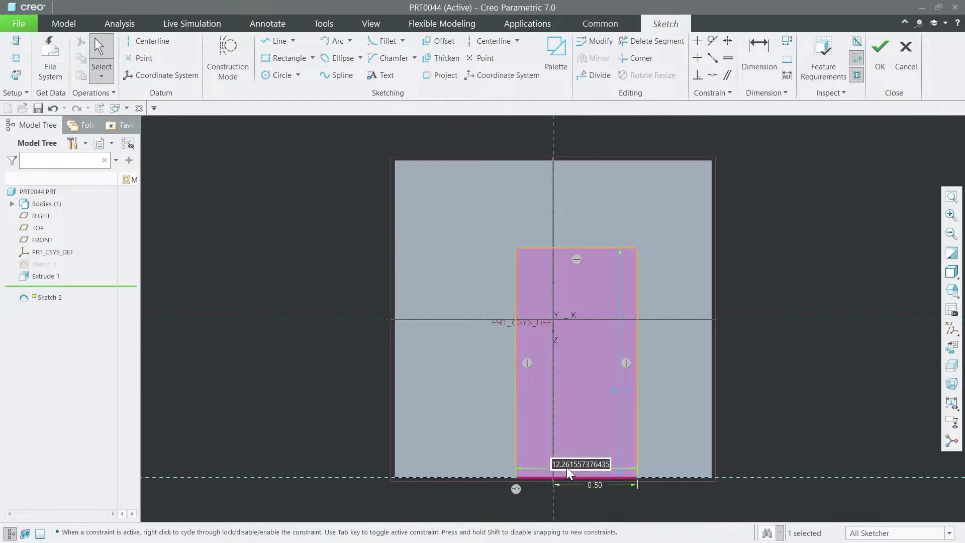
{"action": "type", "text": "17"}
{"action": "key", "text": "Return"}
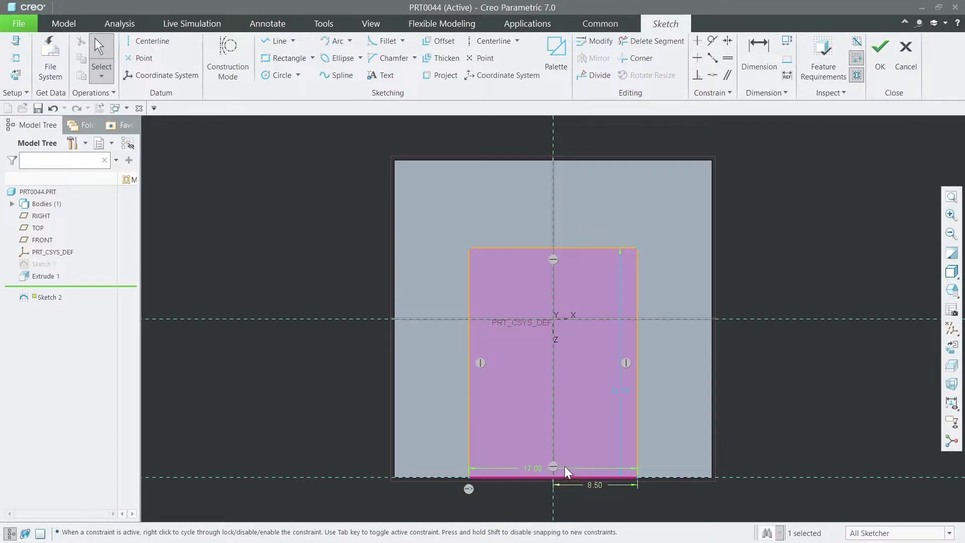
Set the rectangle's height to 32-7.5 mm and finish the sketch.
{"action": "double_click", "coordinate": [621, 390]}
{"action": "type", "text": "3"}
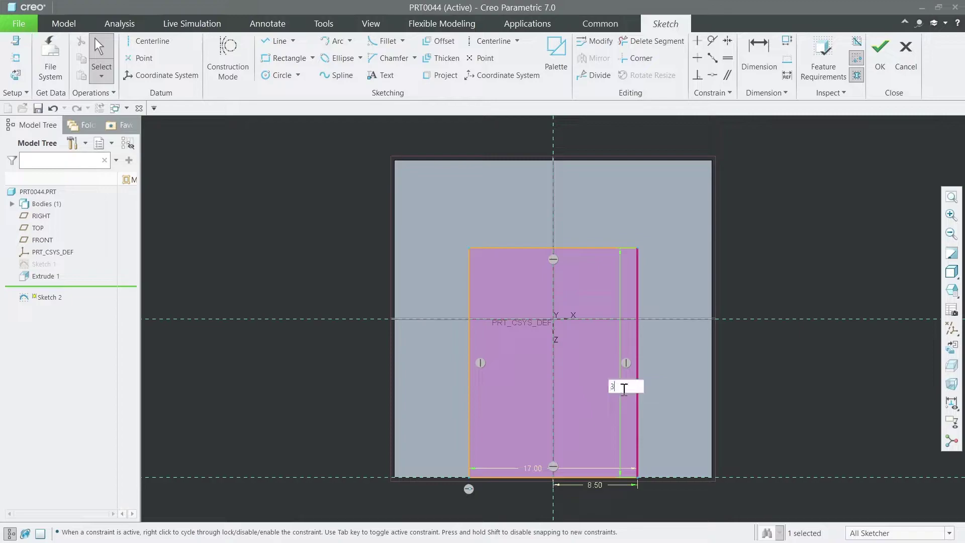
{"action": "type", "text": "2-7.5"}
{"action": "key", "text": "Return"}
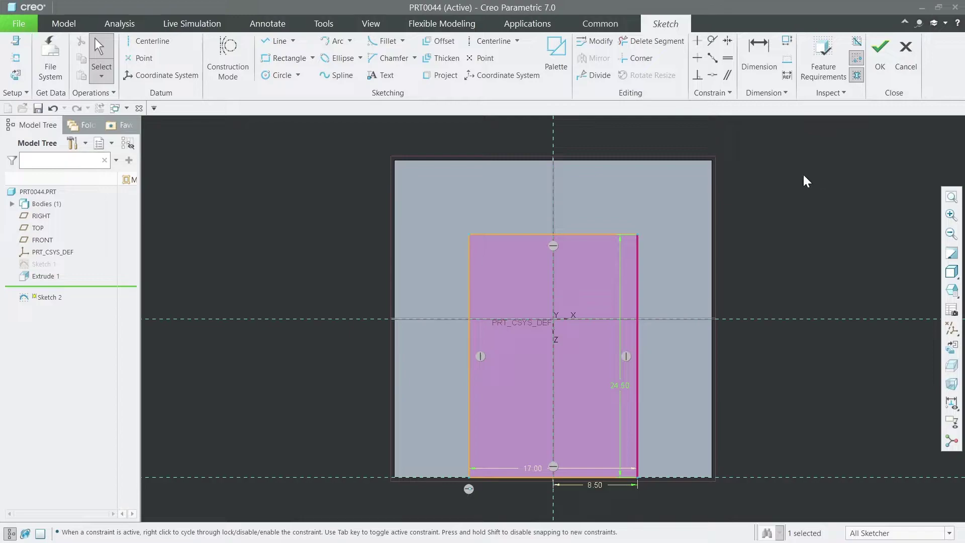
{"action": "left_click", "coordinate": [877, 69]}
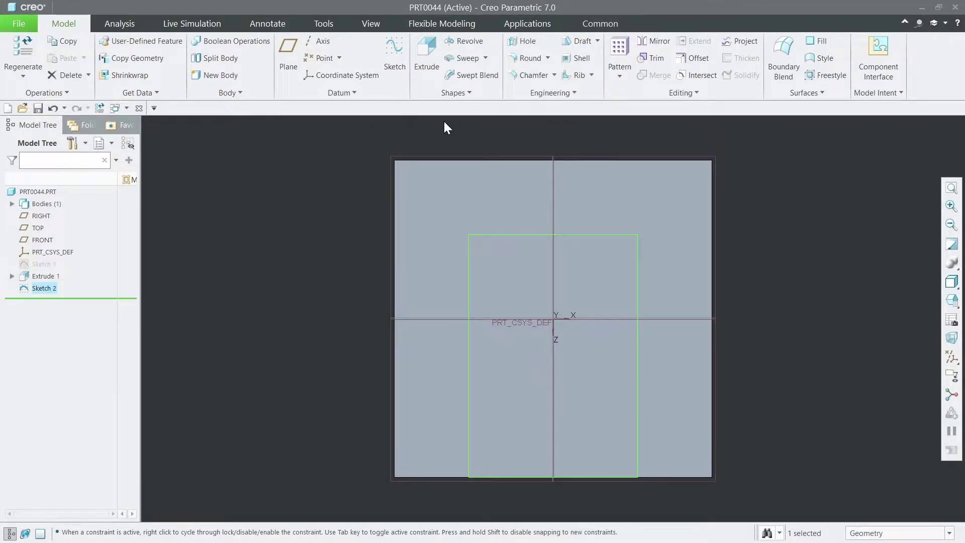
Extrude the rectangle sketch down into the block as a material-removing cut with a depth of 60-7.5 mm.
{"action": "left_click", "coordinate": [430, 74]}
{"action": "scroll", "coordinate": [249, 289], "scroll_direction": "up", "scroll_amount": 2}
{"action": "middle_click_drag", "start_coordinate": [271, 317], "coordinate": [260, 280]}
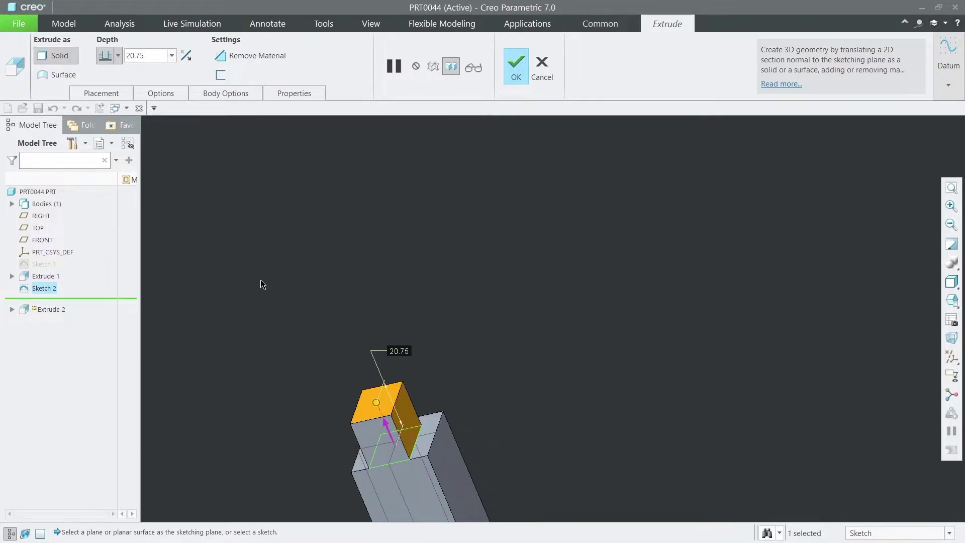
{"action": "left_click", "coordinate": [186, 56]}
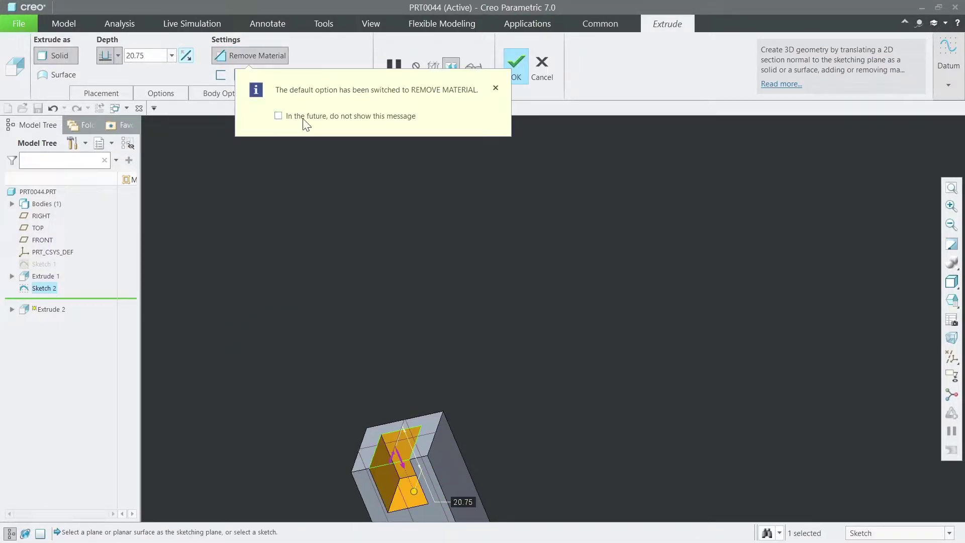
{"action": "double_click", "coordinate": [138, 56]}
{"action": "type", "text": "60-"}
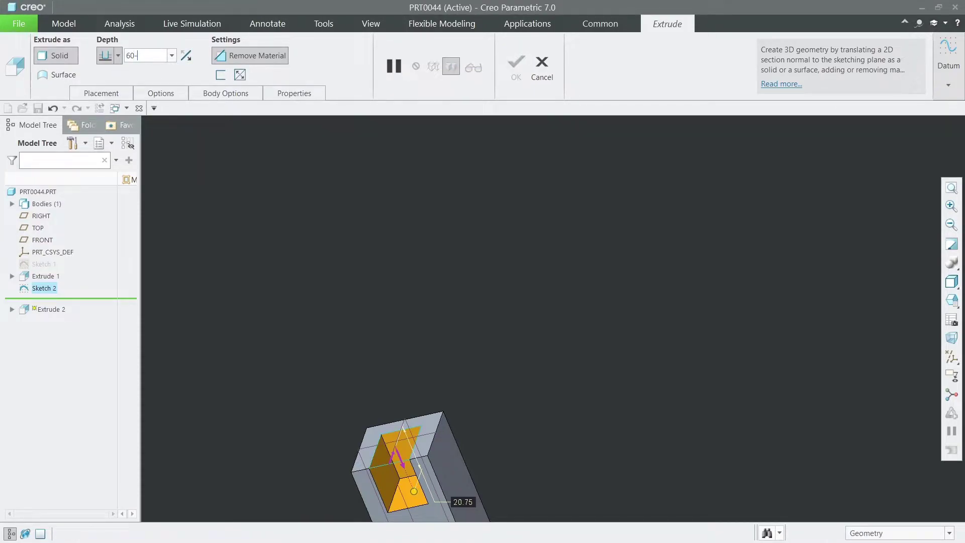
{"action": "type", "text": "7.5"}
{"action": "key", "text": "Return"}
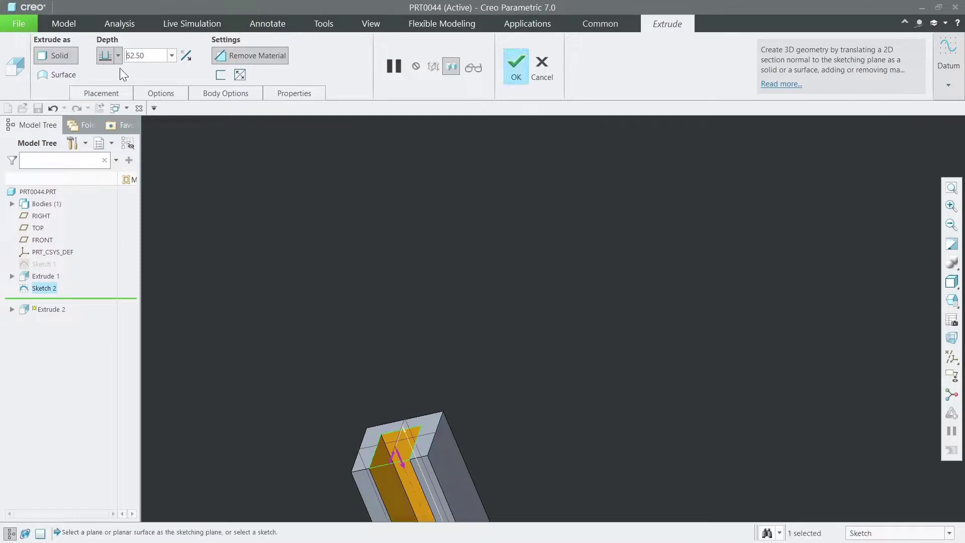
{"action": "left_click", "coordinate": [509, 72]}
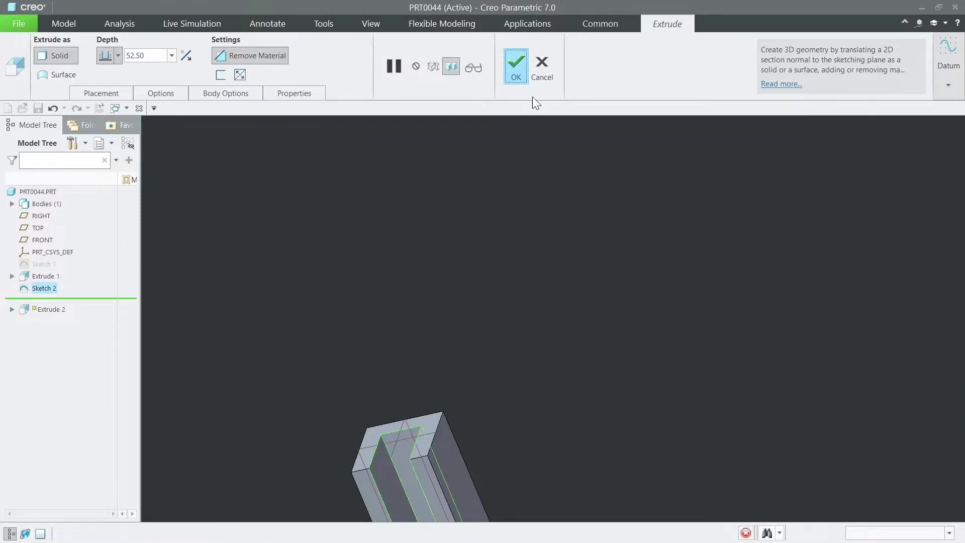
Start a sketch on the slot's inner back wall and orient it square to the sketch plane.
{"action": "scroll", "coordinate": [492, 363], "scroll_direction": "up", "scroll_amount": 2}
{"action": "left_click", "coordinate": [519, 350]}
{"action": "mouse_move", "coordinate": [528, 412]}
{"action": "middle_mouse_down"}
{"action": "mouse_move", "coordinate": [553, 428]}
{"action": "mouse_move", "coordinate": [547, 403]}
{"action": "mouse_move", "coordinate": [538, 417]}
{"action": "middle_mouse_up"}
{"action": "scroll", "coordinate": [437, 404], "scroll_direction": "down", "scroll_amount": 4}
{"action": "left_click", "coordinate": [432, 371]}
{"action": "left_click", "coordinate": [691, 412]}
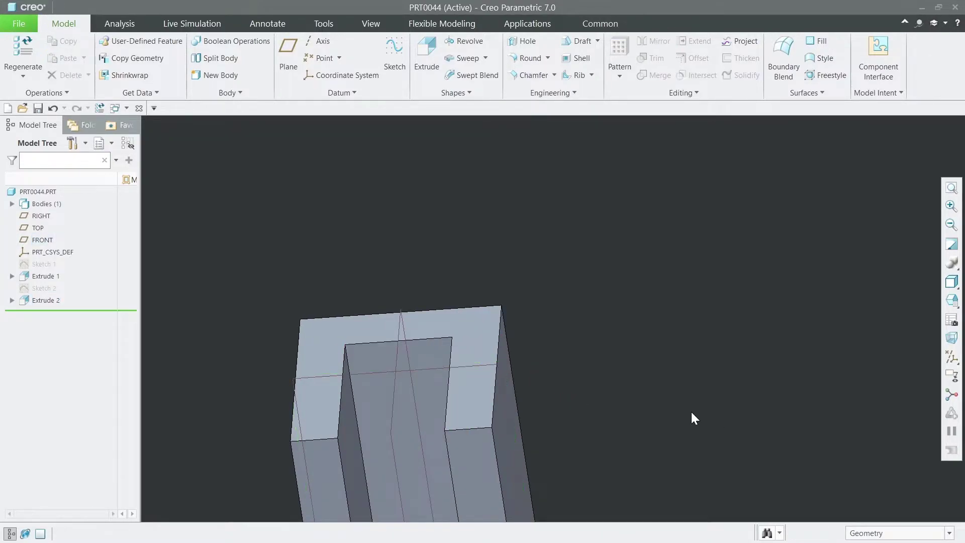
{"action": "left_click", "coordinate": [435, 346]}
{"action": "left_click", "coordinate": [509, 296]}
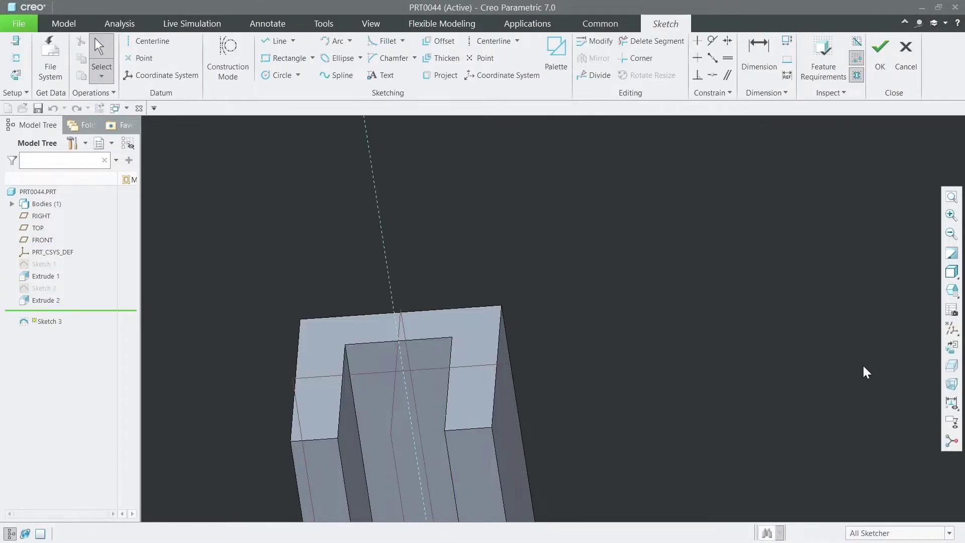
{"action": "left_click", "coordinate": [952, 346]}
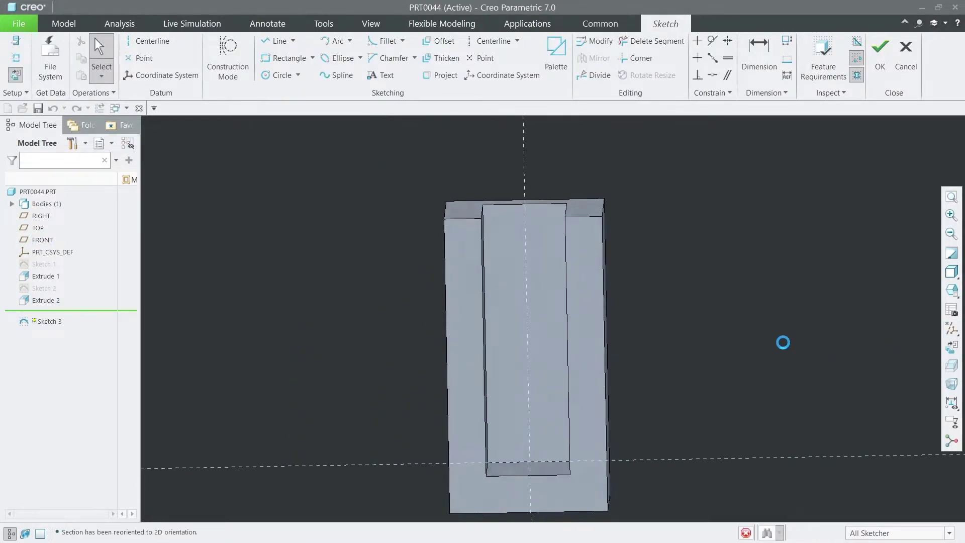
Sketch a circle about 9 mm in diameter on the vertical reference, with its centre about 36.5 mm above the slot floor.
{"action": "left_click", "coordinate": [276, 76]}
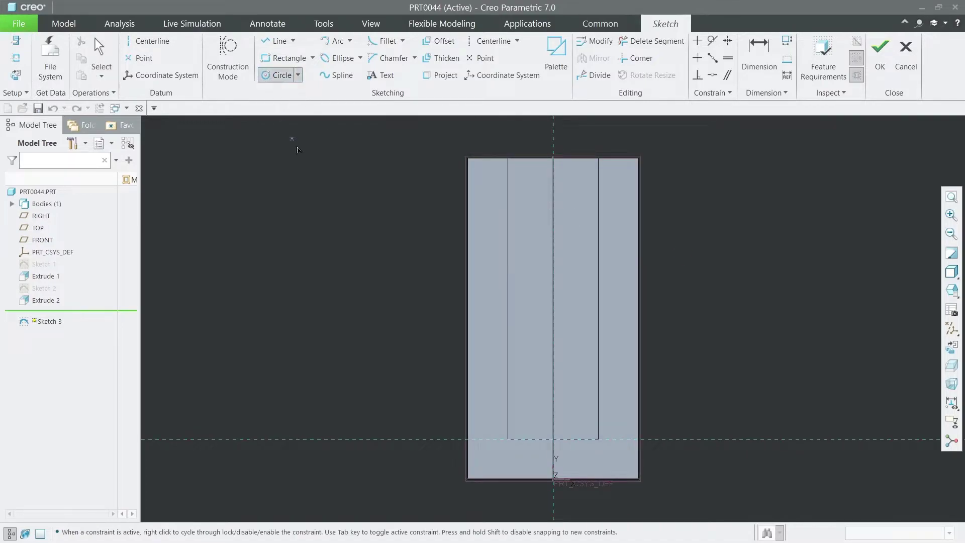
{"action": "left_click", "coordinate": [553, 244]}
{"action": "left_click", "coordinate": [571, 228]}
{"action": "middle_click", "coordinate": [352, 210]}
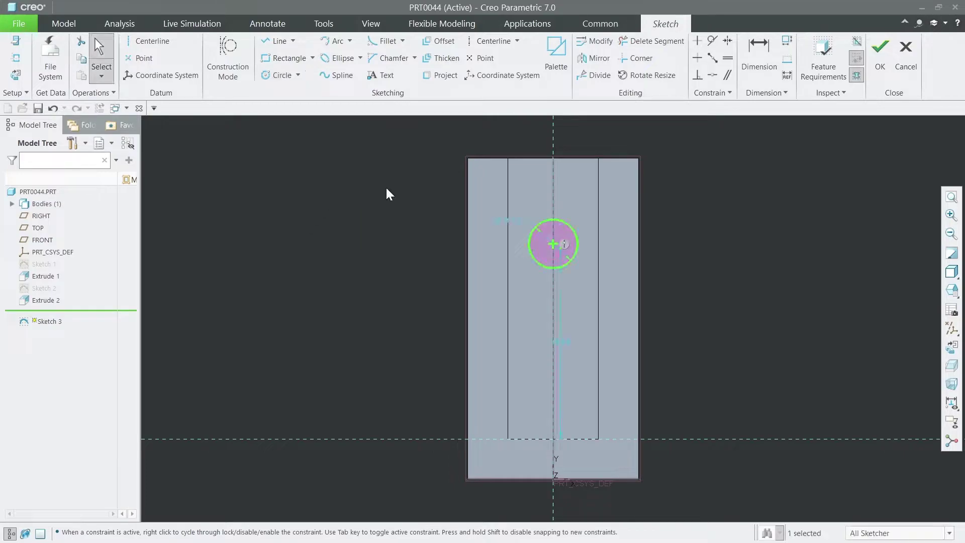
Set the circle centre's height above the slot floor to 41-7.5 mm.
{"action": "left_click_drag", "start_coordinate": [562, 341], "coordinate": [735, 326]}
{"action": "double_click", "coordinate": [734, 325]}
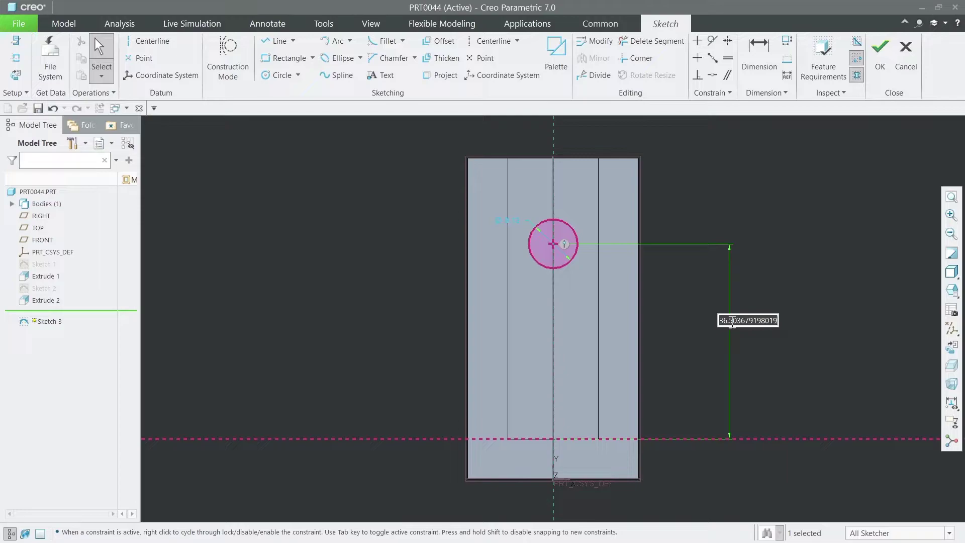
{"action": "type", "text": "41"}
{"action": "key", "text": "Return"}
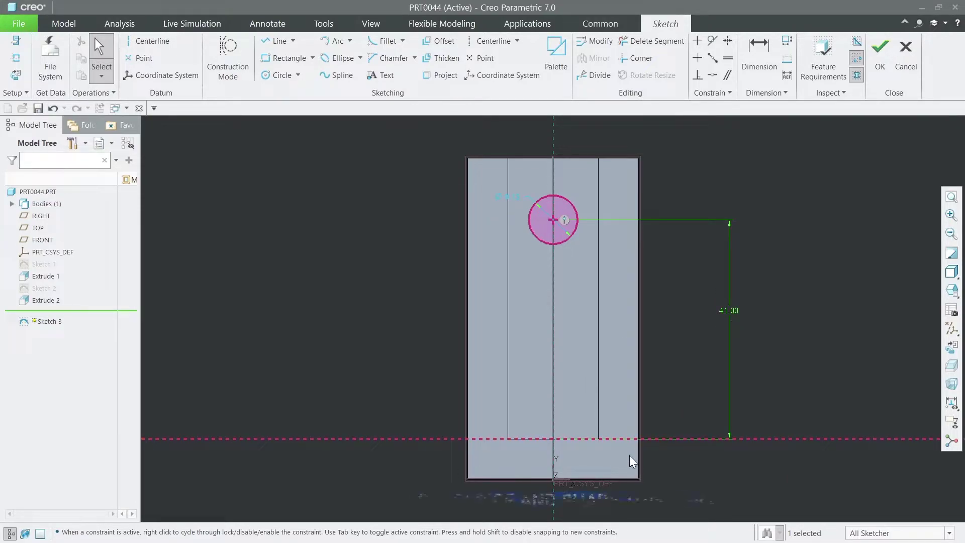
{"action": "double_click", "coordinate": [728, 308]}
{"action": "type", "text": "41-7.5"}
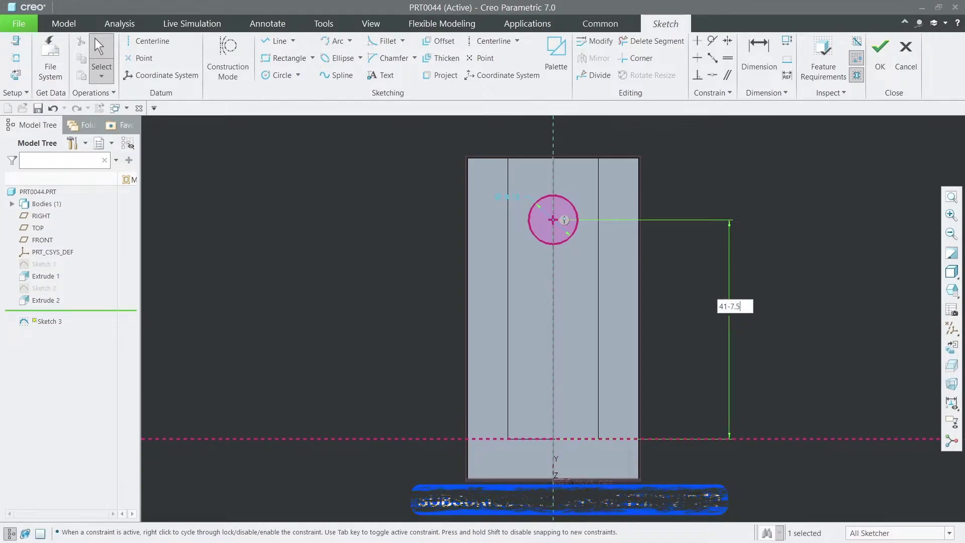
{"action": "key", "text": "Return"}
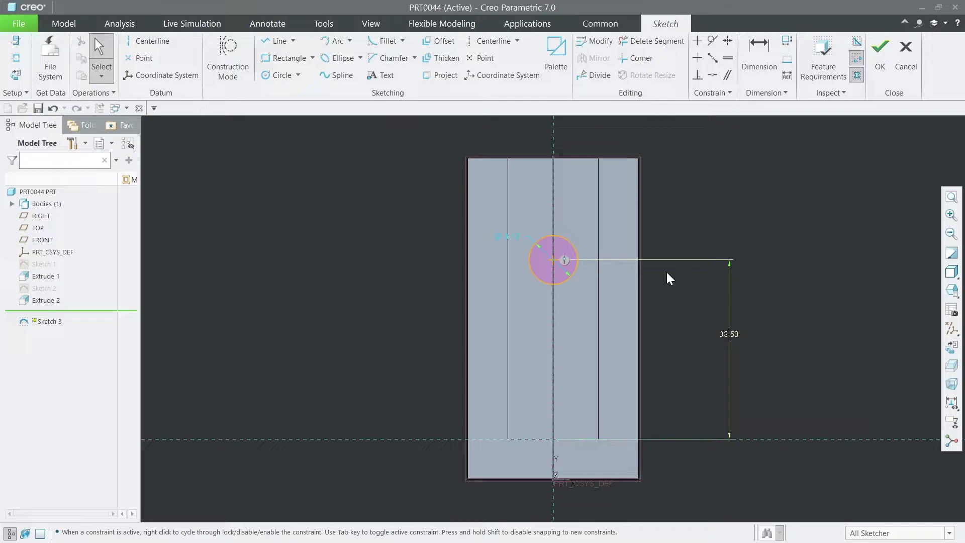
Set the circle's diameter to 12 mm and finish the sketch.
{"action": "double_click", "coordinate": [506, 236]}
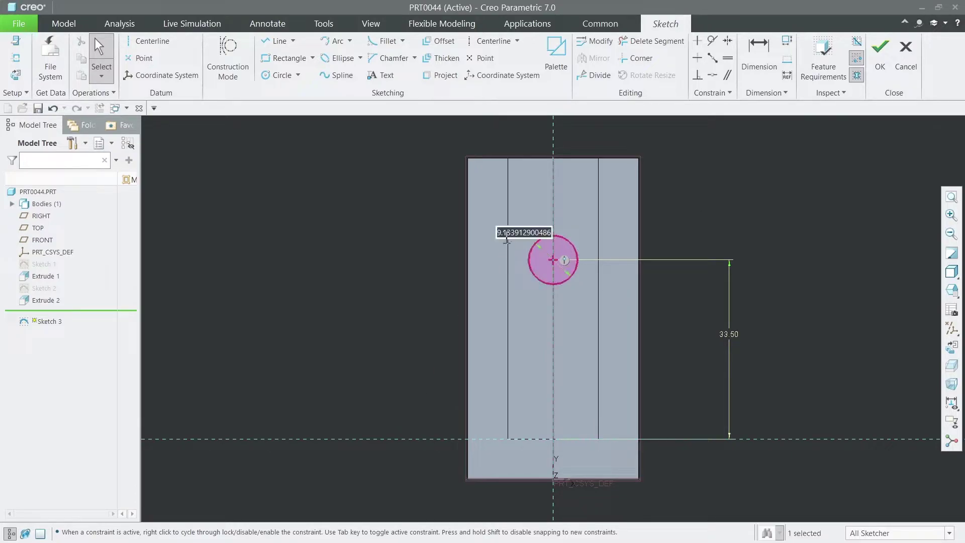
{"action": "type", "text": "12"}
{"action": "key", "text": "Return"}
{"action": "left_click", "coordinate": [881, 53]}
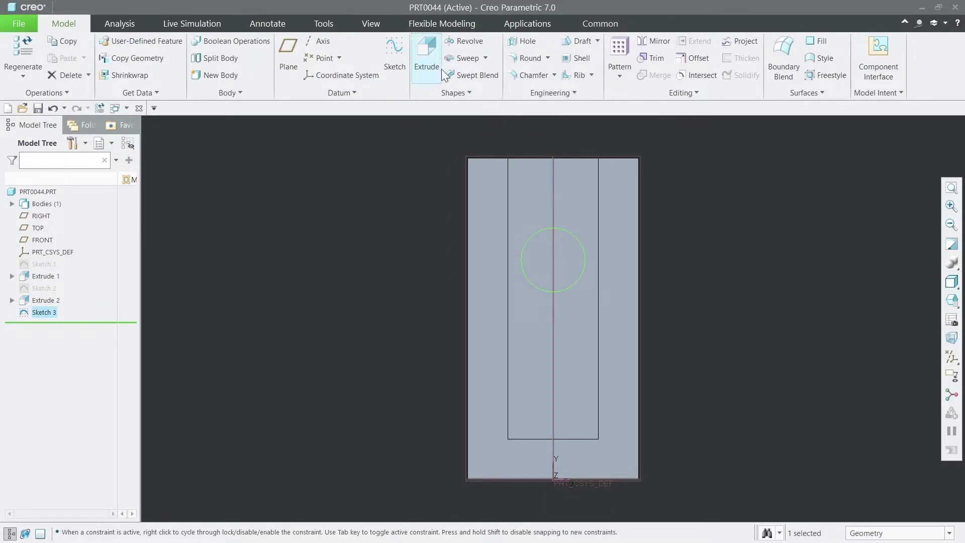
Extrude the 12 mm circle 2 mm as a solid boss on the slot's back wall.
{"action": "left_click", "coordinate": [426, 55]}
{"action": "double_click", "coordinate": [144, 56]}
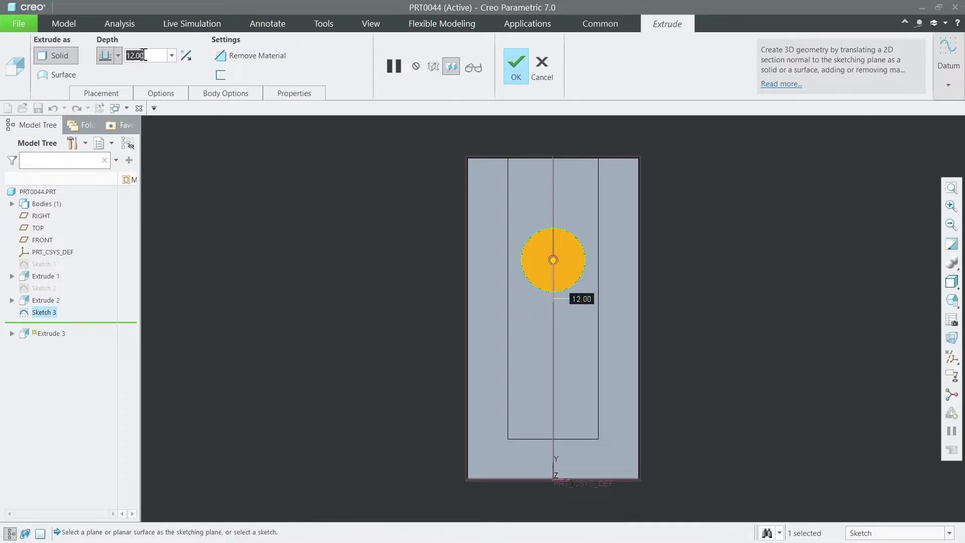
{"action": "type", "text": "2"}
{"action": "key", "text": "Return"}
{"action": "left_click", "coordinate": [516, 66]}
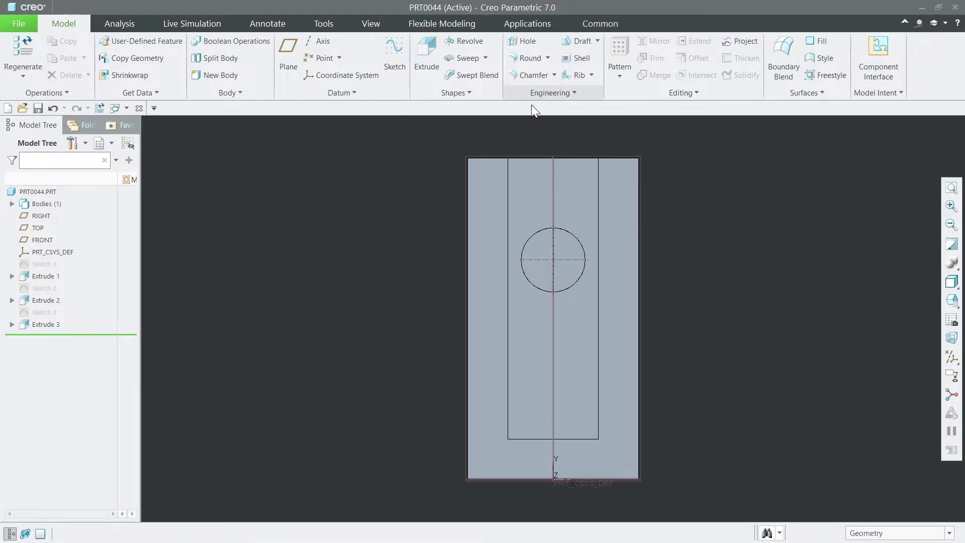
Sketch a circle about 6.7 mm in diameter on the round boss's end face, concentric with the boss.
{"action": "left_click", "coordinate": [542, 244]}
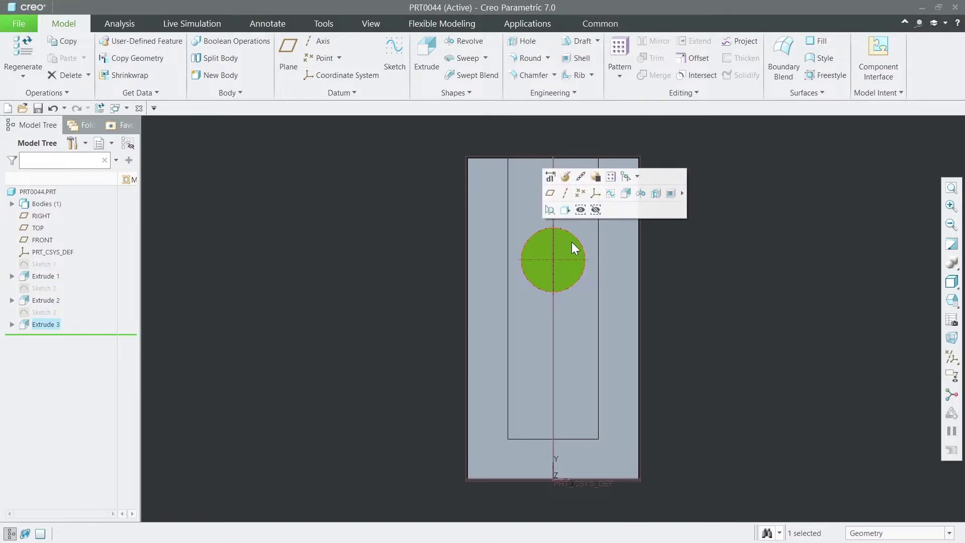
{"action": "left_click", "coordinate": [609, 194]}
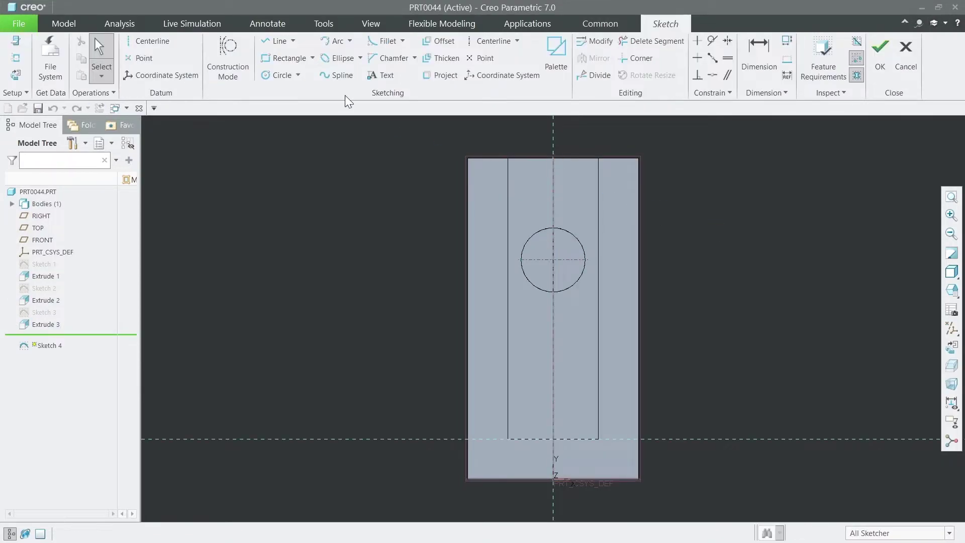
{"action": "left_click", "coordinate": [273, 76]}
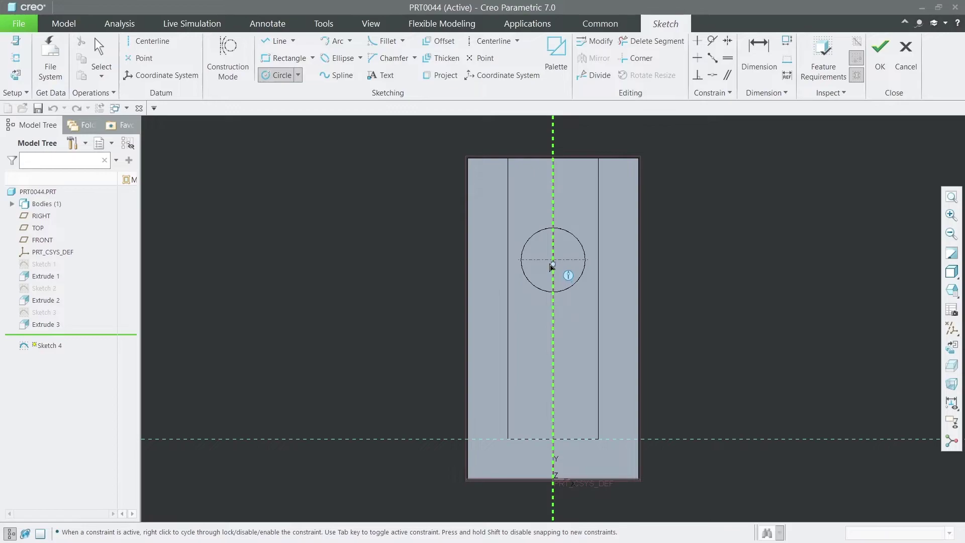
{"action": "left_click", "coordinate": [553, 260]}
{"action": "left_click", "coordinate": [567, 252]}
{"action": "middle_click", "coordinate": [737, 221]}
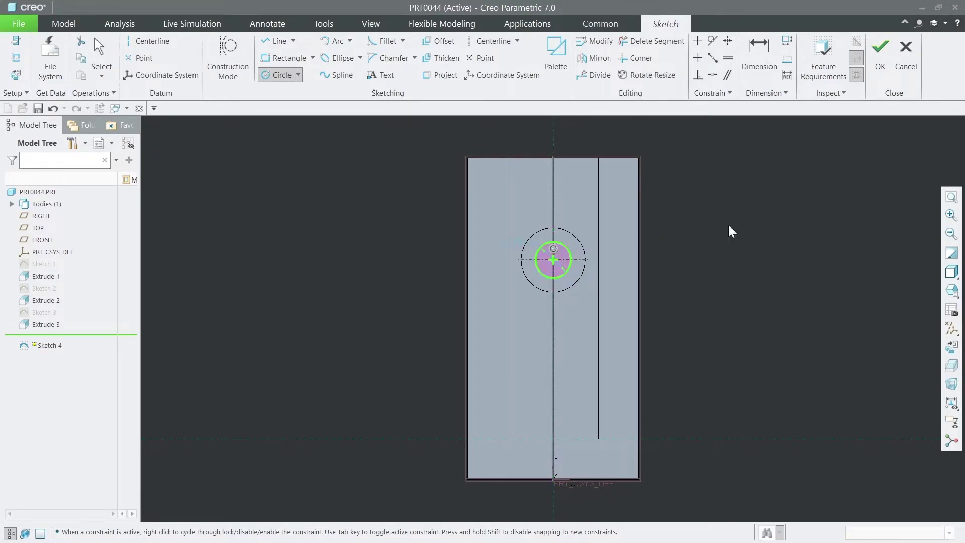
Set the inner circle's diameter to 7 mm and finish the sketch.
{"action": "double_click", "coordinate": [510, 242]}
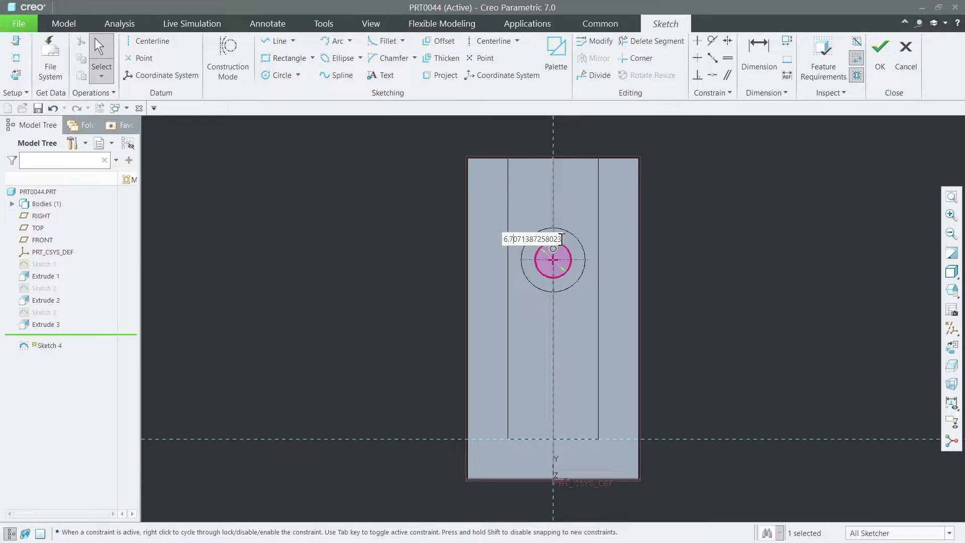
{"action": "left_click_drag", "start_coordinate": [561, 239], "coordinate": [446, 236]}
{"action": "type", "text": "7"}
{"action": "key", "text": "Return"}
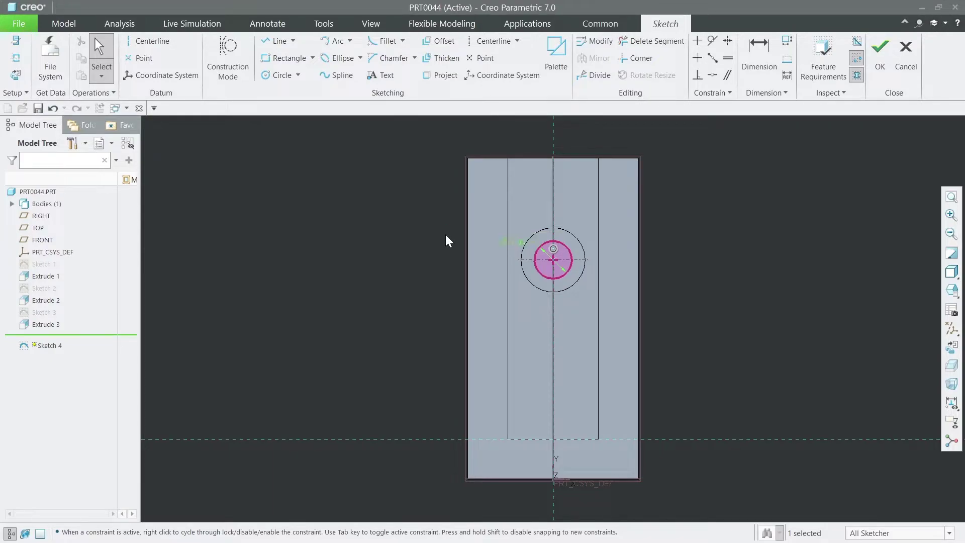
{"action": "left_click", "coordinate": [880, 56]}
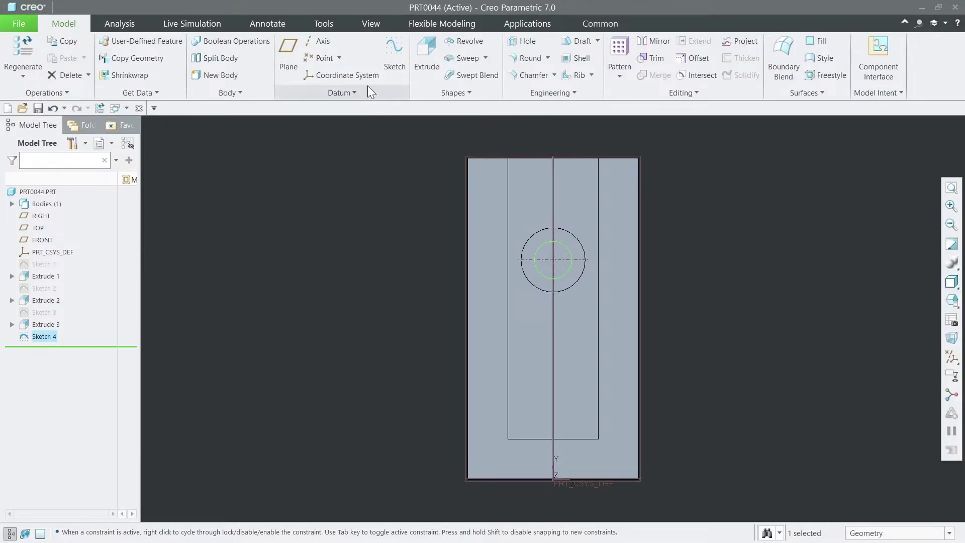
Extrude the 7 mm circle 77.5 mm backwards with material removal, cutting a hole through the boss and rear wall.
{"action": "left_click", "coordinate": [427, 56]}
{"action": "key", "text": "ctrl+d"}
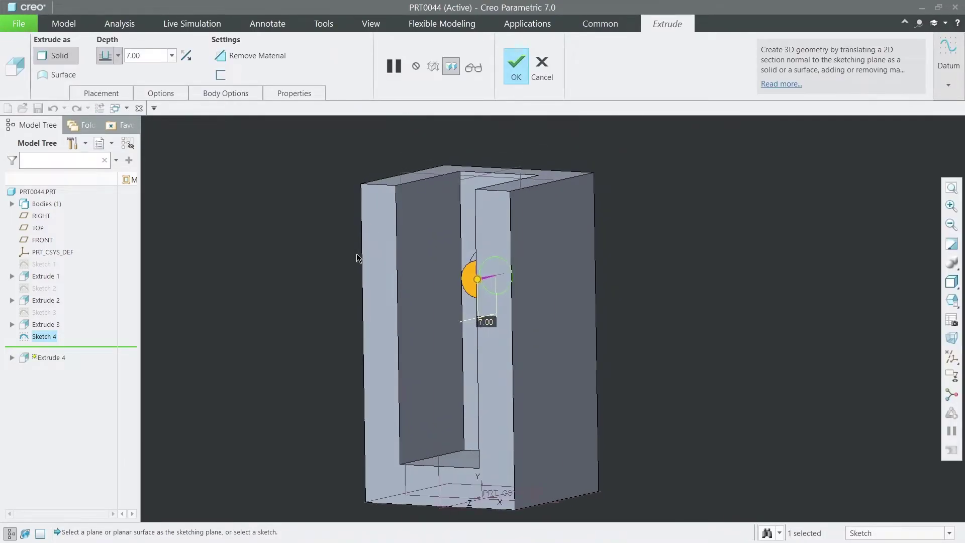
{"action": "left_click_drag", "start_coordinate": [465, 287], "coordinate": [698, 230]}
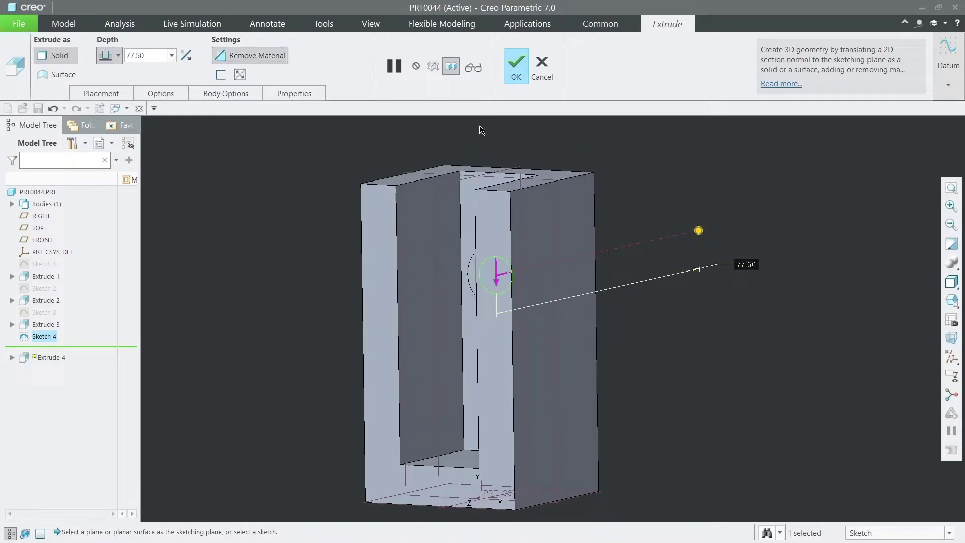
{"action": "left_click", "coordinate": [249, 55]}
{"action": "left_click", "coordinate": [254, 55]}
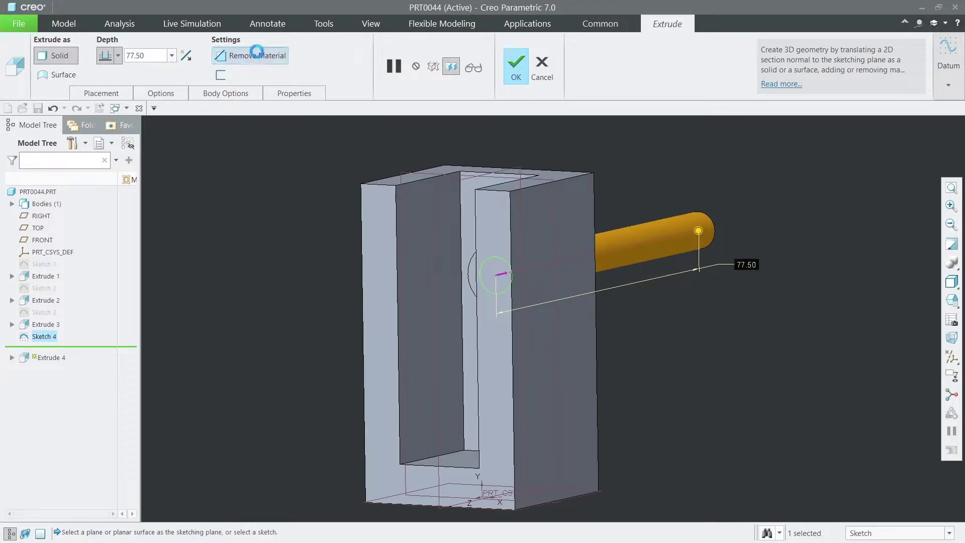
{"action": "mouse_move", "coordinate": [692, 203]}
{"action": "middle_mouse_down"}
{"action": "mouse_move", "coordinate": [724, 189]}
{"action": "mouse_move", "coordinate": [695, 194]}
{"action": "mouse_move", "coordinate": [702, 213]}
{"action": "middle_mouse_up"}
{"action": "scroll", "coordinate": [698, 207], "scroll_direction": "up", "scroll_amount": 2}
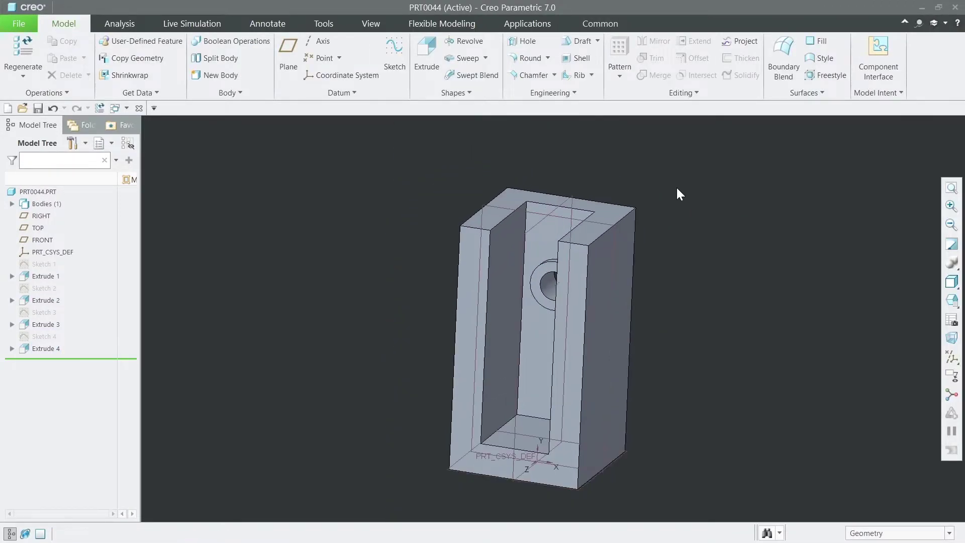
Start a profile rib with an internal sketch on the RIGHT datum plane through the middle of the block.
{"action": "left_click", "coordinate": [583, 74]}
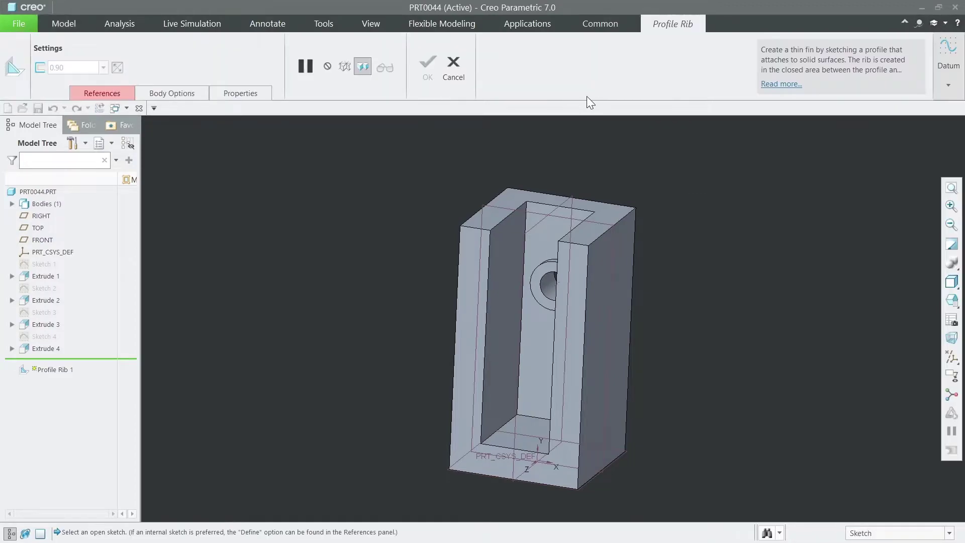
{"action": "left_click", "coordinate": [465, 71]}
{"action": "left_click", "coordinate": [592, 76]}
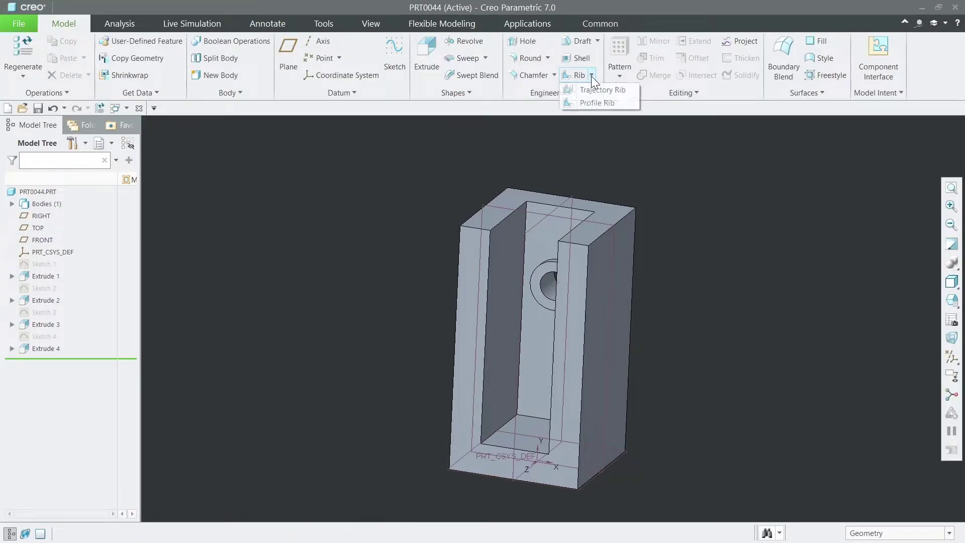
{"action": "left_click", "coordinate": [583, 103]}
{"action": "left_click", "coordinate": [107, 94]}
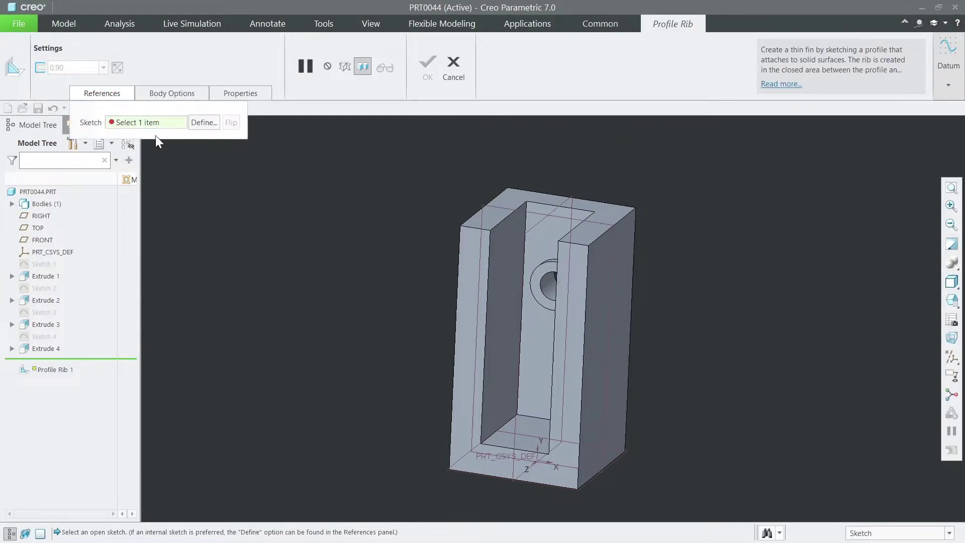
{"action": "left_click", "coordinate": [202, 122]}
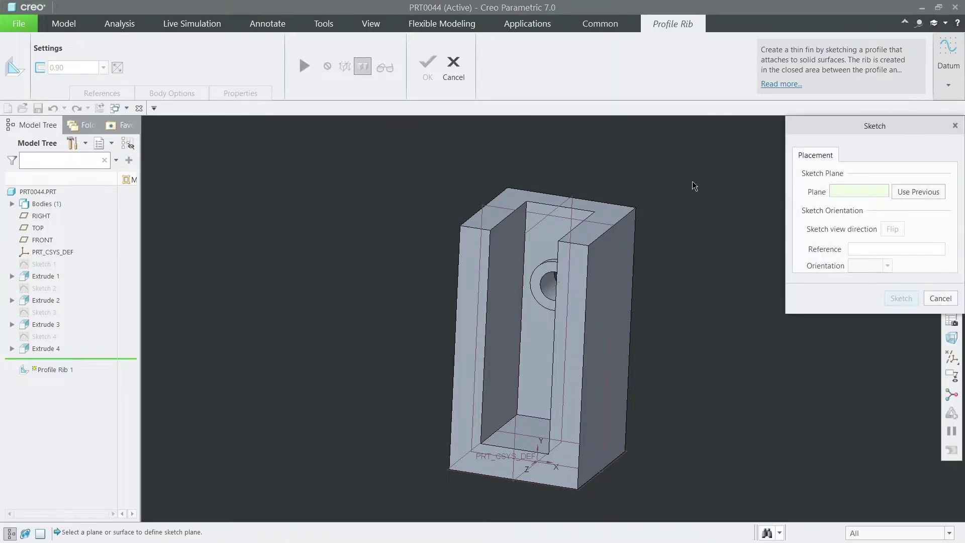
{"action": "left_click", "coordinate": [579, 193]}
{"action": "left_click", "coordinate": [915, 297]}
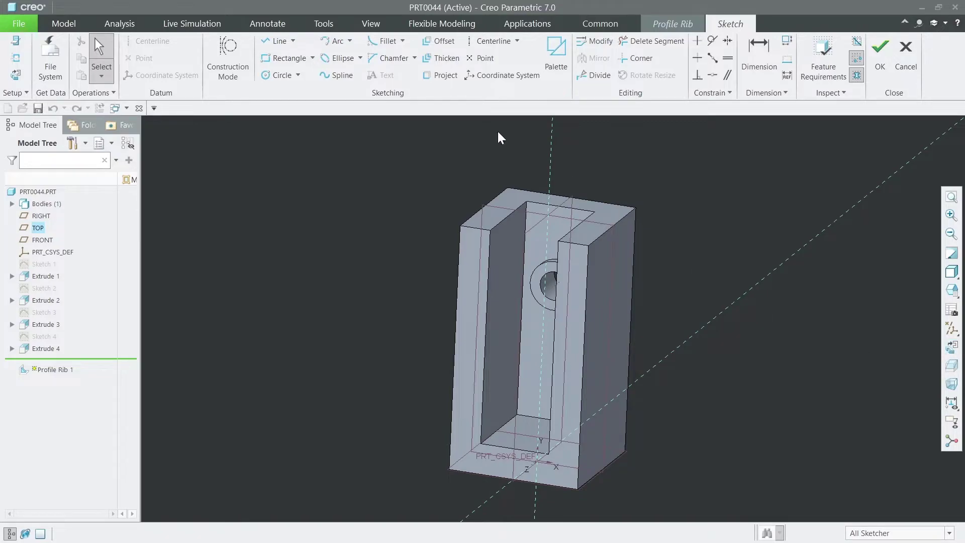
Project the round boss's outer edge into the rib sketch and orient the view parallel to the sketch plane.
{"action": "left_click", "coordinate": [449, 77]}
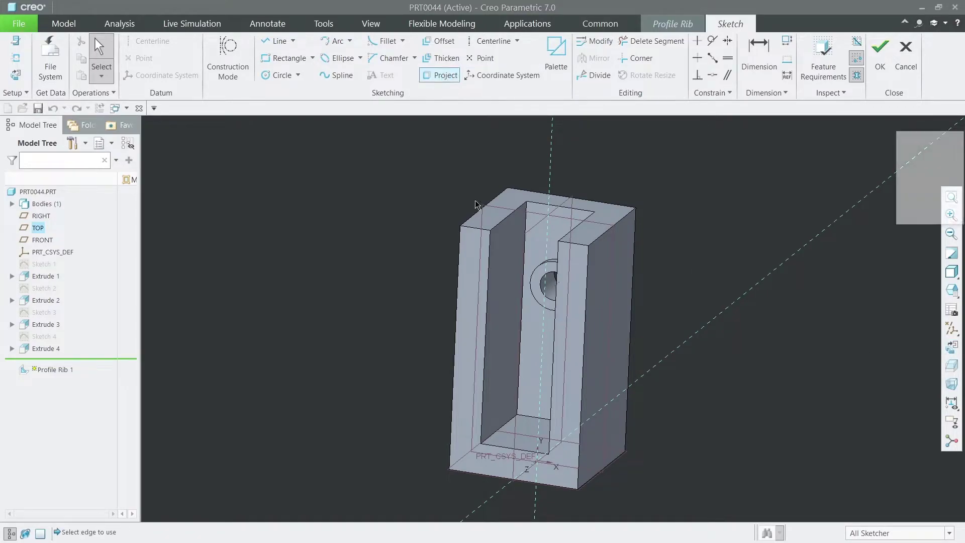
{"action": "left_click", "coordinate": [540, 310]}
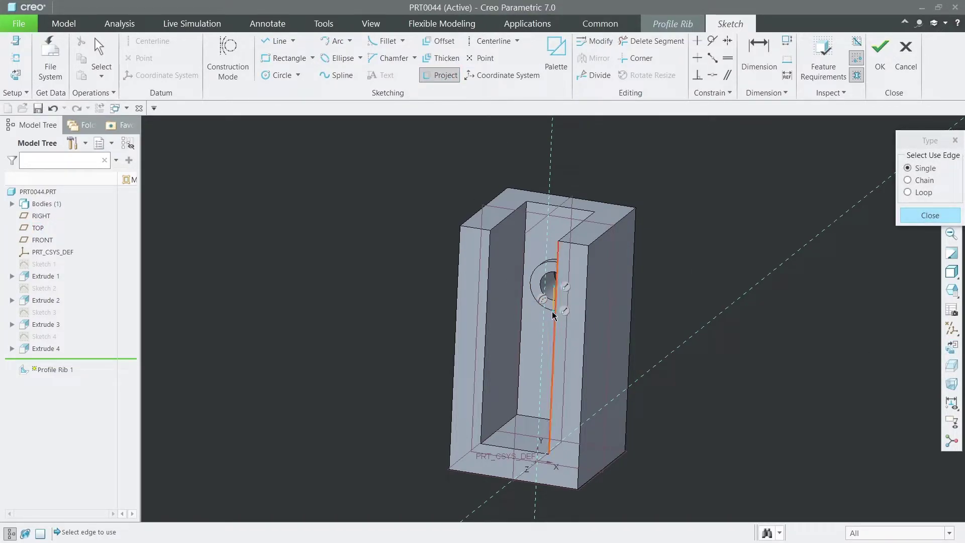
{"action": "middle_click", "coordinate": [718, 256]}
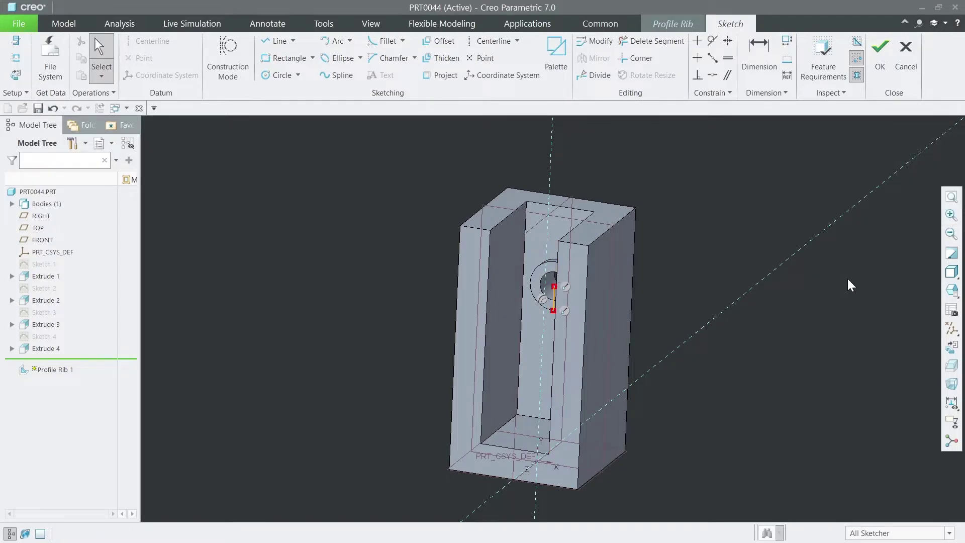
{"action": "left_click", "coordinate": [951, 346]}
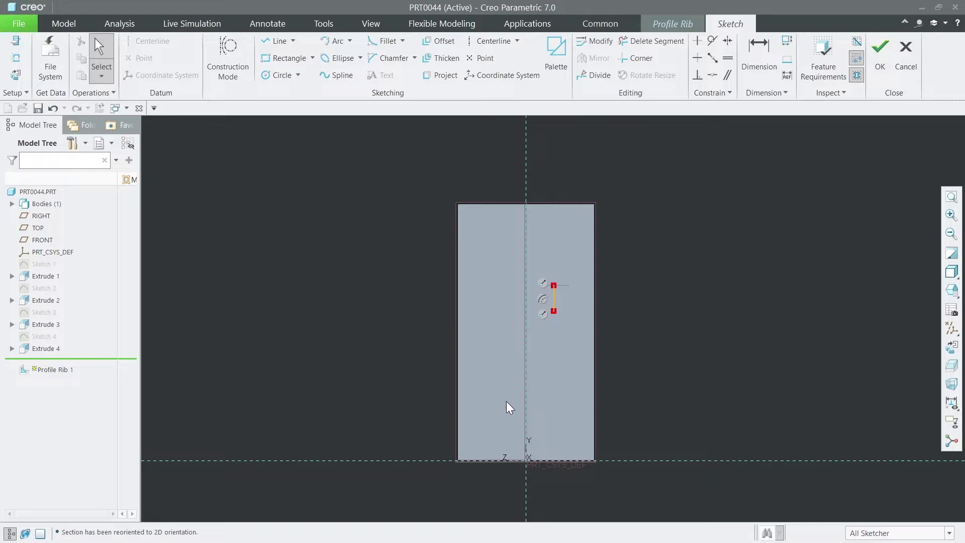
Sketch a slanted line from the lower end of the projected boss edge down to the slot's floor.
{"action": "left_click", "coordinate": [267, 42]}
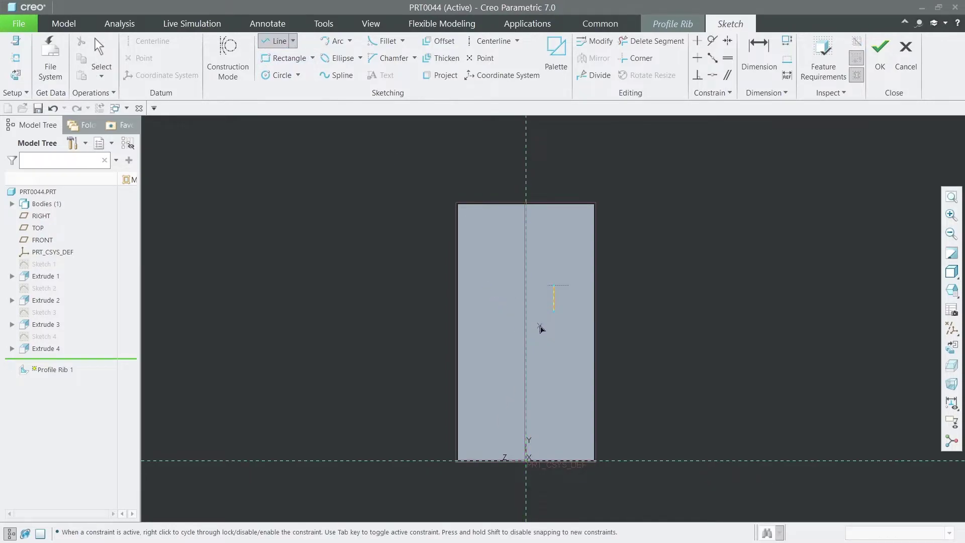
{"action": "left_click", "coordinate": [553, 313]}
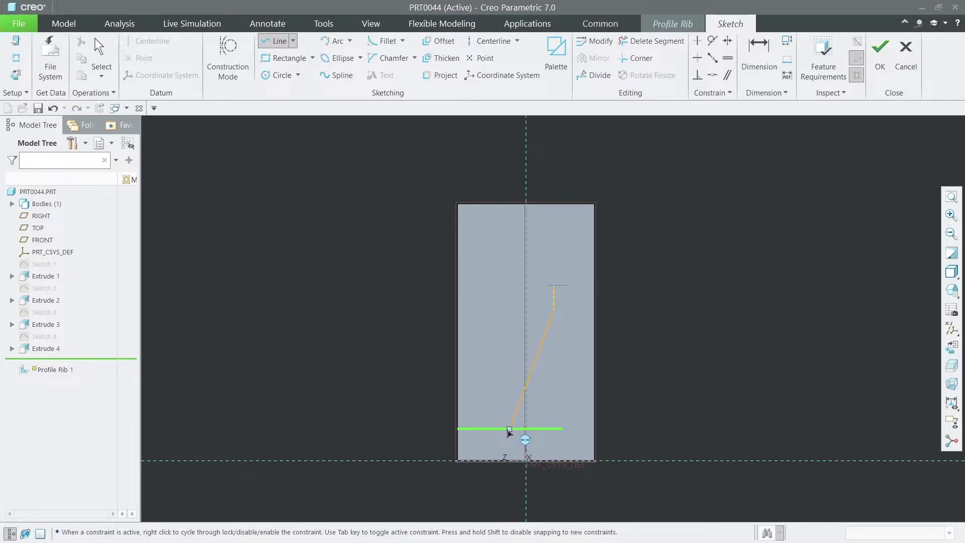
{"action": "left_click", "coordinate": [497, 431]}
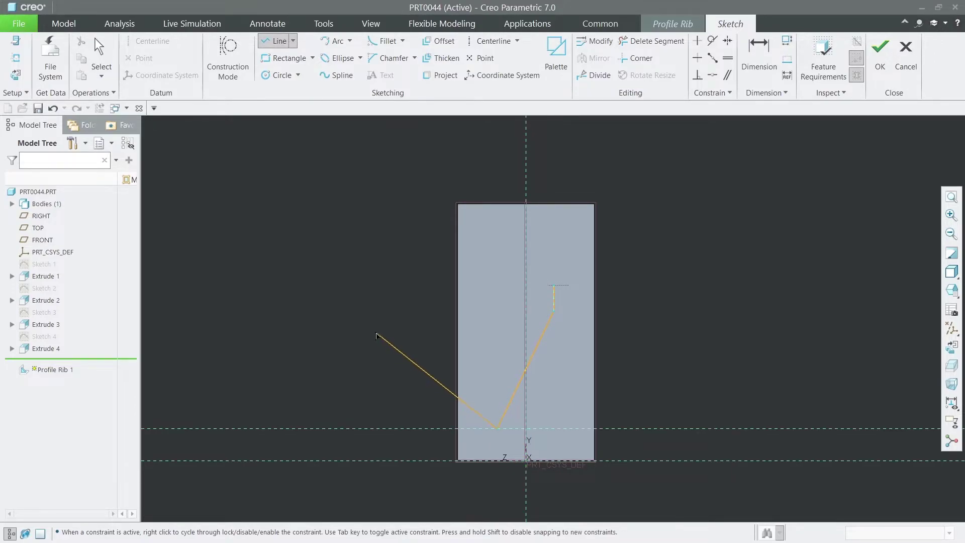
{"action": "middle_click", "coordinate": [369, 323]}
{"action": "scroll", "coordinate": [369, 323], "scroll_direction": "down", "scroll_amount": 2}
{"action": "middle_click", "coordinate": [365, 325]}
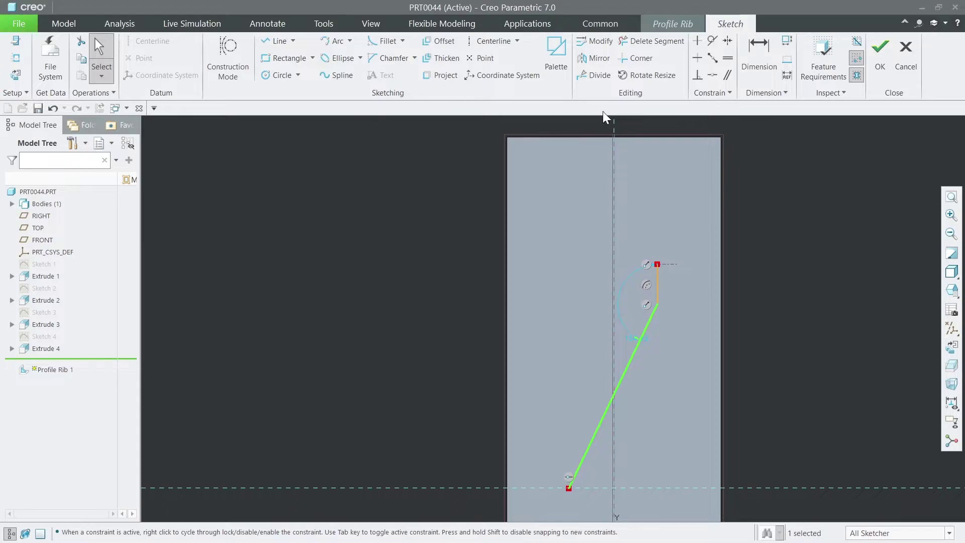
Dimension the slanted line's lower endpoint 10 mm from the slot's back wall.
{"action": "left_click", "coordinate": [758, 58]}
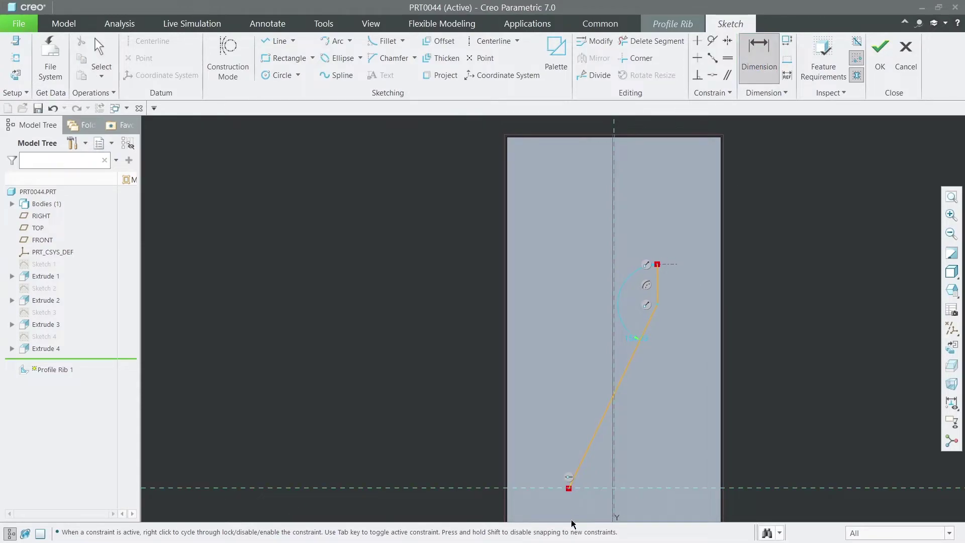
{"action": "left_click", "coordinate": [570, 490]}
{"action": "left_click", "coordinate": [672, 426]}
{"action": "middle_click", "coordinate": [578, 127]}
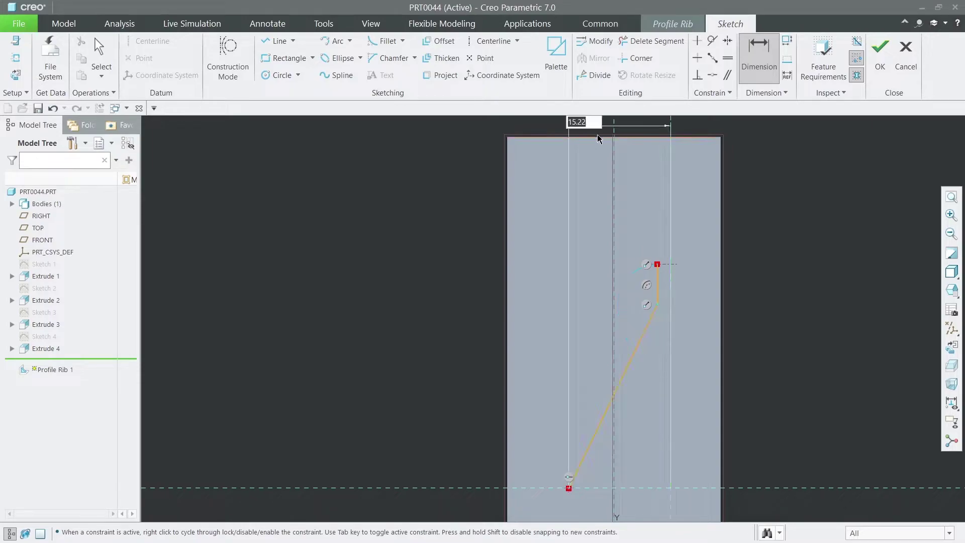
{"action": "type", "text": "10"}
{"action": "key", "text": "Return"}
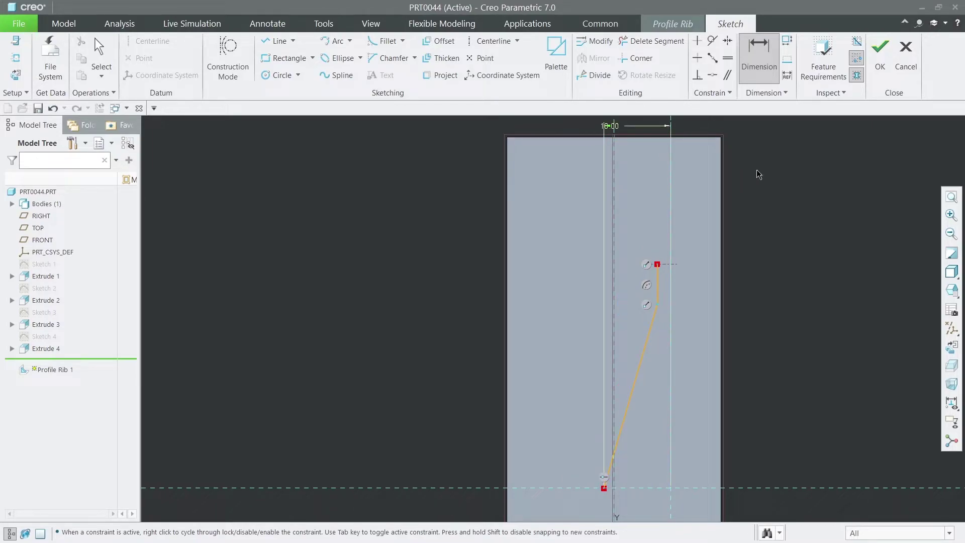
{"action": "middle_click", "coordinate": [790, 186]}
Delete the projected boss edge, keeping only the slanted line, and finish the rib sketch.
{"action": "left_click_drag", "start_coordinate": [656, 285], "coordinate": [702, 287]}
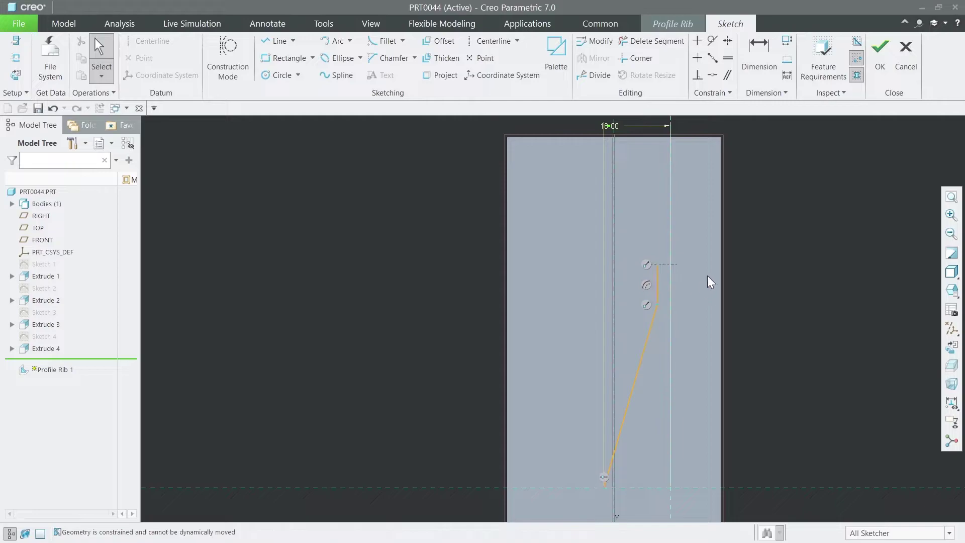
{"action": "left_click", "coordinate": [658, 279]}
{"action": "key", "text": "Delete"}
{"action": "left_click", "coordinate": [880, 70]}
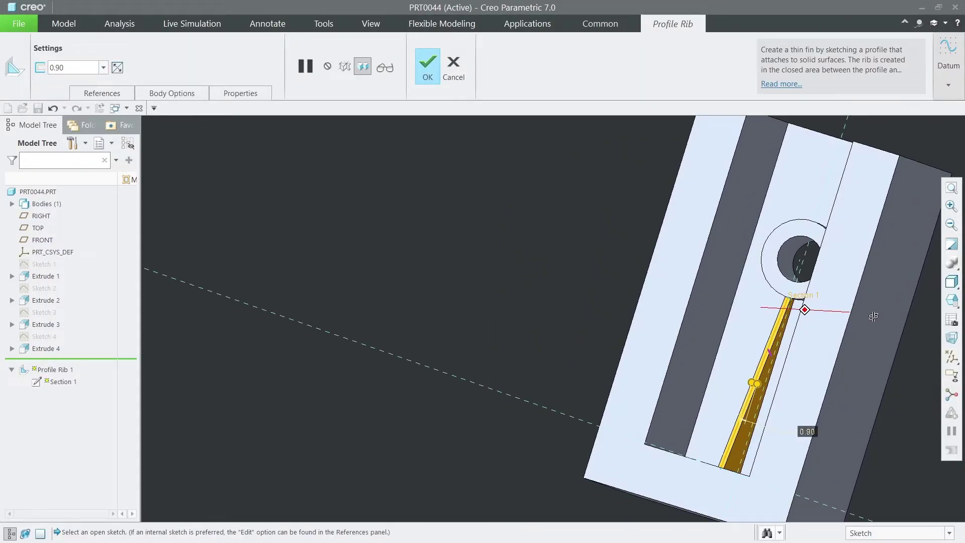
Set the profile rib's thickness to 5 mm and complete the rib.
{"action": "left_click", "coordinate": [74, 66]}
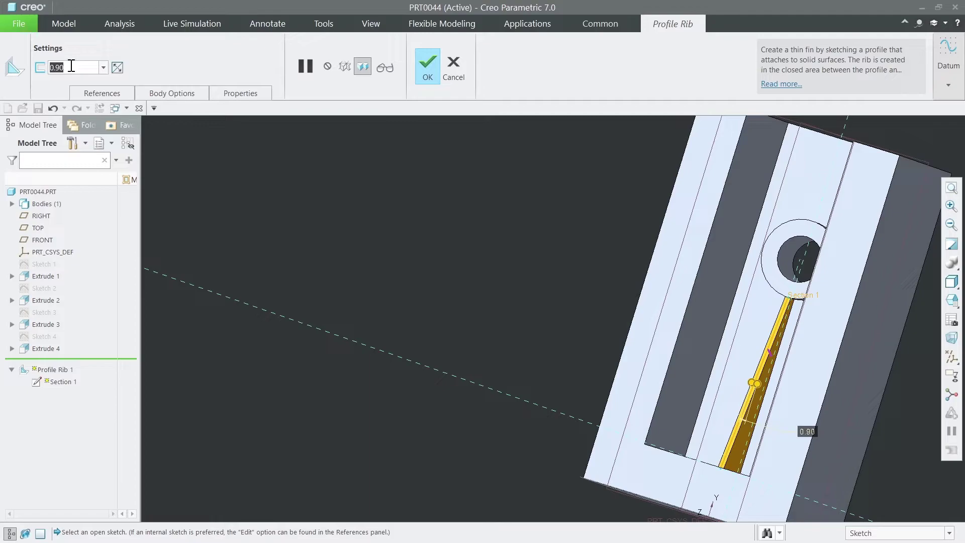
{"action": "type", "text": "5"}
{"action": "key", "text": "Return"}
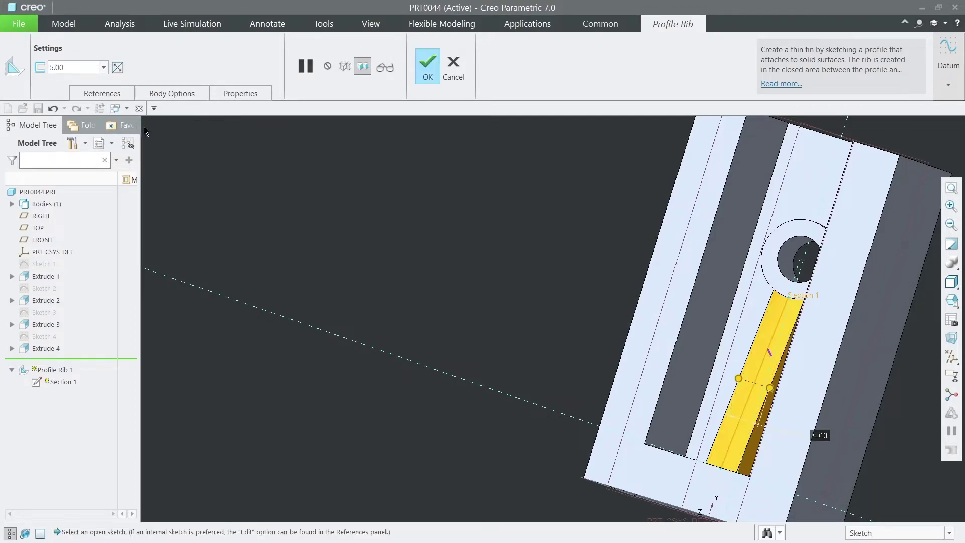
{"action": "scroll", "coordinate": [548, 295], "scroll_direction": "up", "scroll_amount": 2}
{"action": "middle_click_drag", "start_coordinate": [536, 294], "coordinate": [538, 298]}
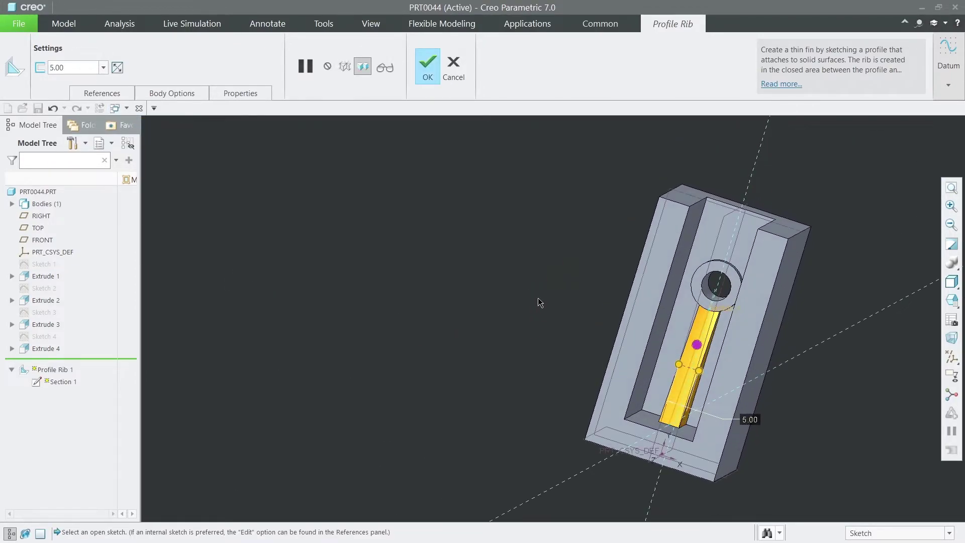
{"action": "left_click", "coordinate": [429, 74]}
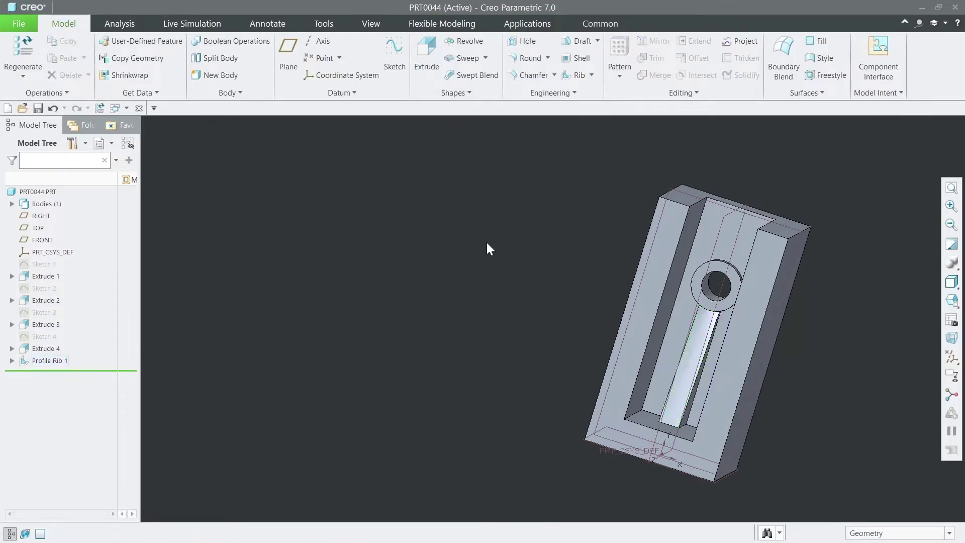
Start a 1 mm round on the slot's two long back corner edges and the floor edges along both side walls.
{"action": "mouse_move", "coordinate": [495, 287]}
{"action": "middle_mouse_down"}
{"action": "mouse_move", "coordinate": [491, 279]}
{"action": "mouse_move", "coordinate": [476, 297]}
{"action": "mouse_move", "coordinate": [497, 215]}
{"action": "middle_mouse_up"}
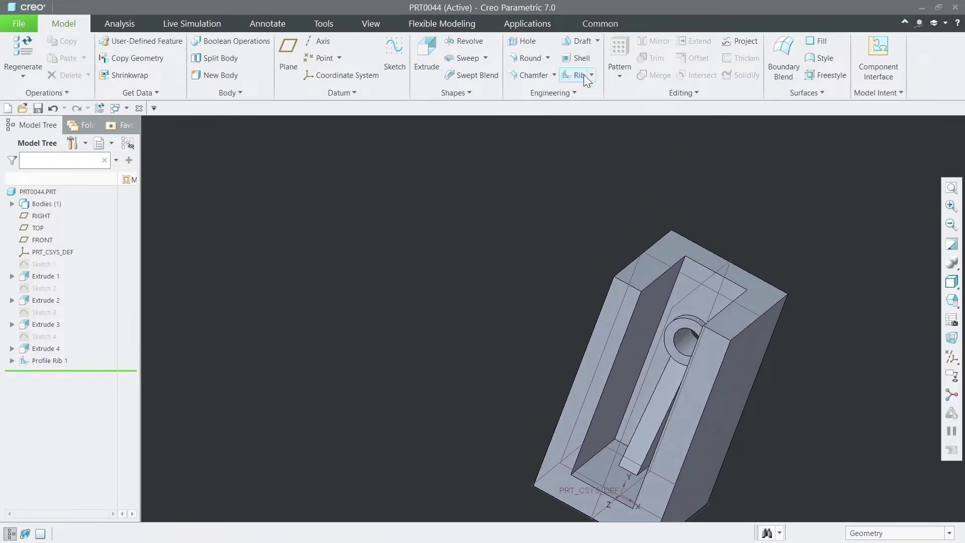
{"action": "left_click", "coordinate": [528, 62]}
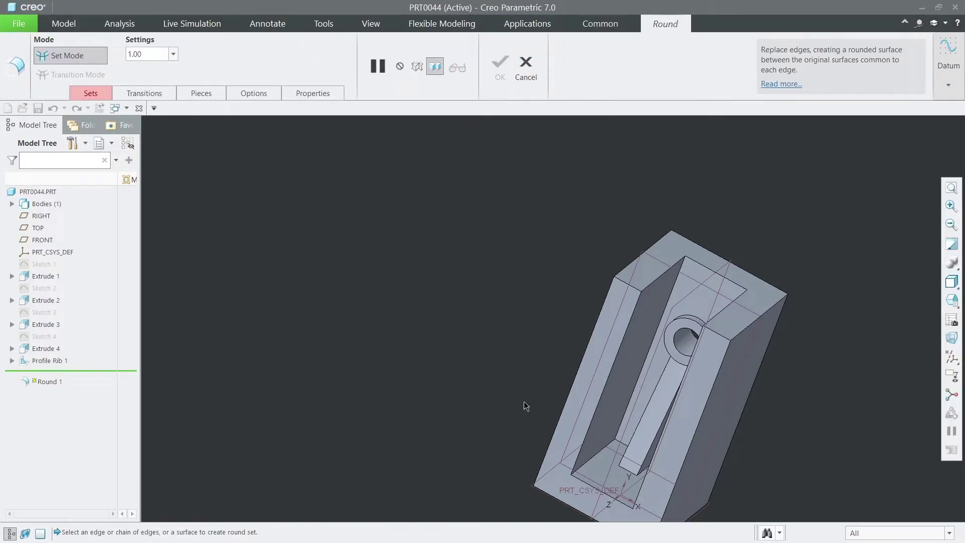
{"action": "left_click", "coordinate": [593, 457]}
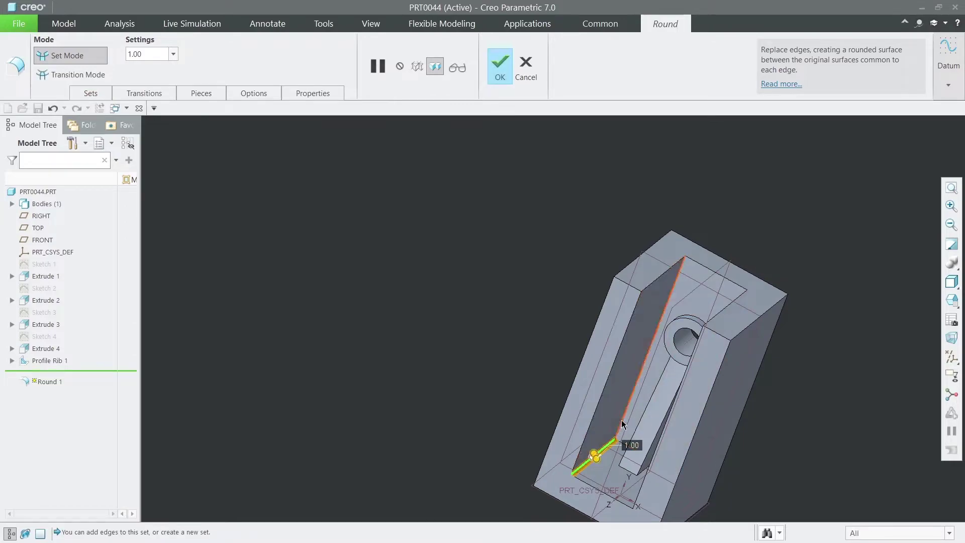
{"action": "left_click", "coordinate": [622, 424]}
{"action": "middle_click_drag", "start_coordinate": [532, 414], "coordinate": [559, 421]}
{"action": "left_click", "coordinate": [684, 486]}
{"action": "left_click", "coordinate": [688, 471]}
{"action": "mouse_move", "coordinate": [671, 467]}
{"action": "middle_mouse_down"}
{"action": "mouse_move", "coordinate": [664, 472]}
{"action": "mouse_move", "coordinate": [673, 480]}
{"action": "middle_mouse_up"}
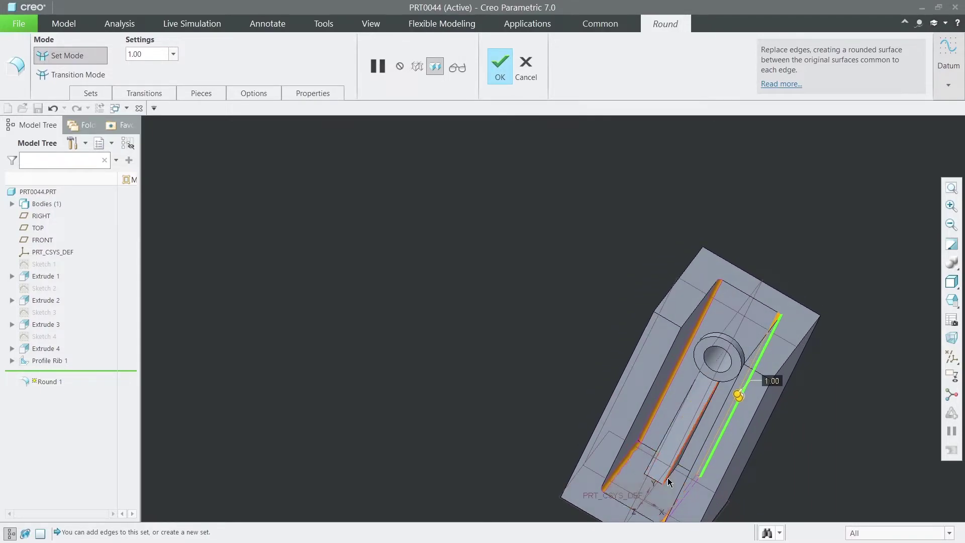
{"action": "left_click", "coordinate": [668, 477]}
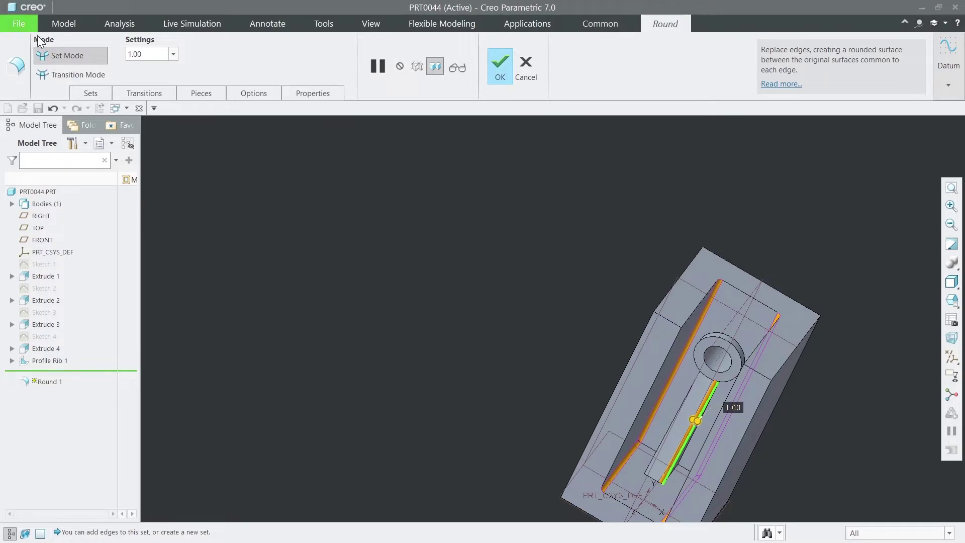
{"action": "left_click", "coordinate": [91, 93]}
{"action": "right_click", "coordinate": [98, 169]}
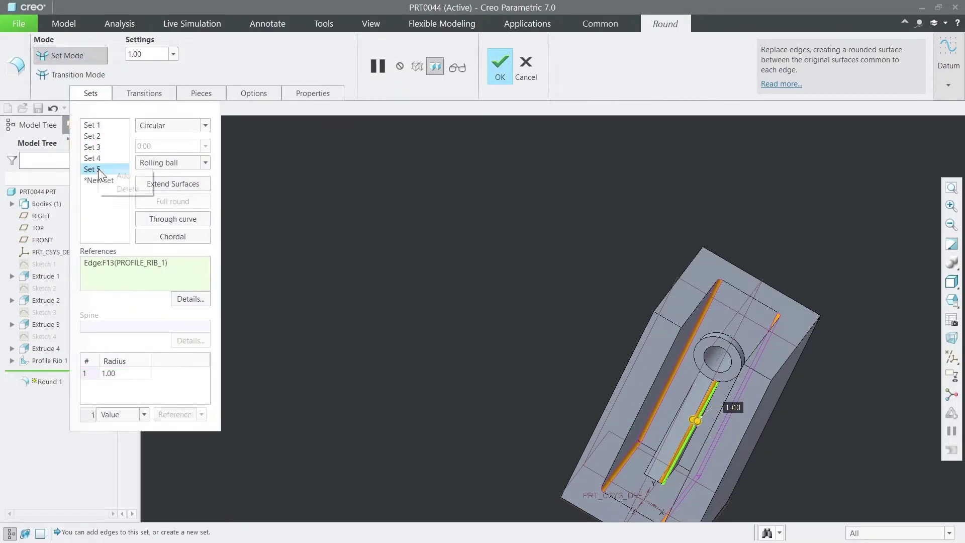
{"action": "left_click", "coordinate": [134, 189]}
Add 1 mm rounds to the two side edges where the rib meets the slot's floor and complete the Round.
{"action": "scroll", "coordinate": [664, 462], "scroll_direction": "up", "scroll_amount": 5}
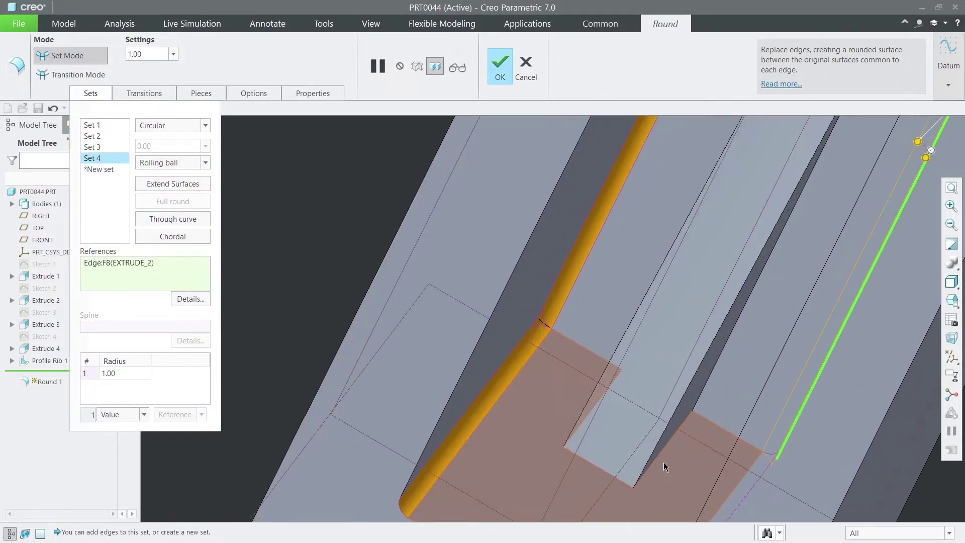
{"action": "left_click", "coordinate": [669, 442]}
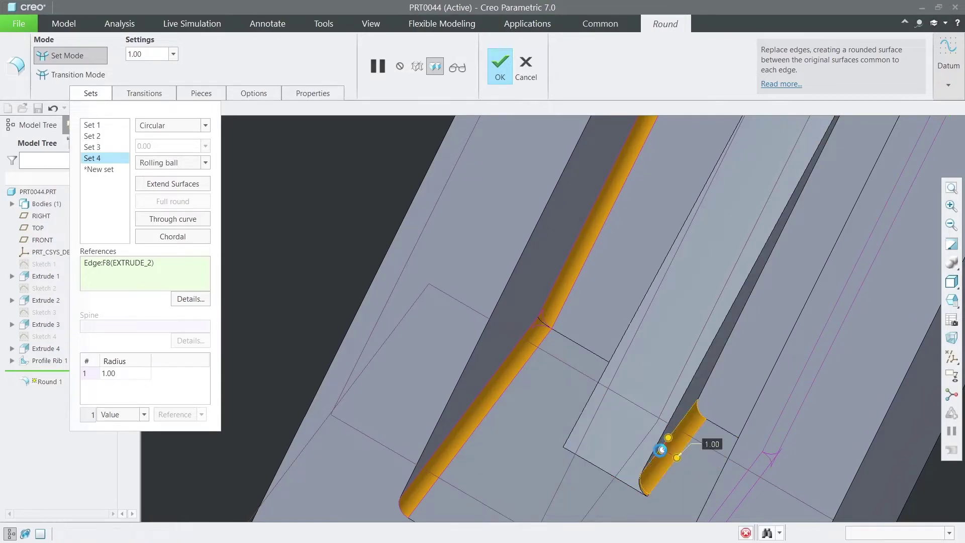
{"action": "middle_click_drag", "start_coordinate": [635, 461], "coordinate": [647, 471]}
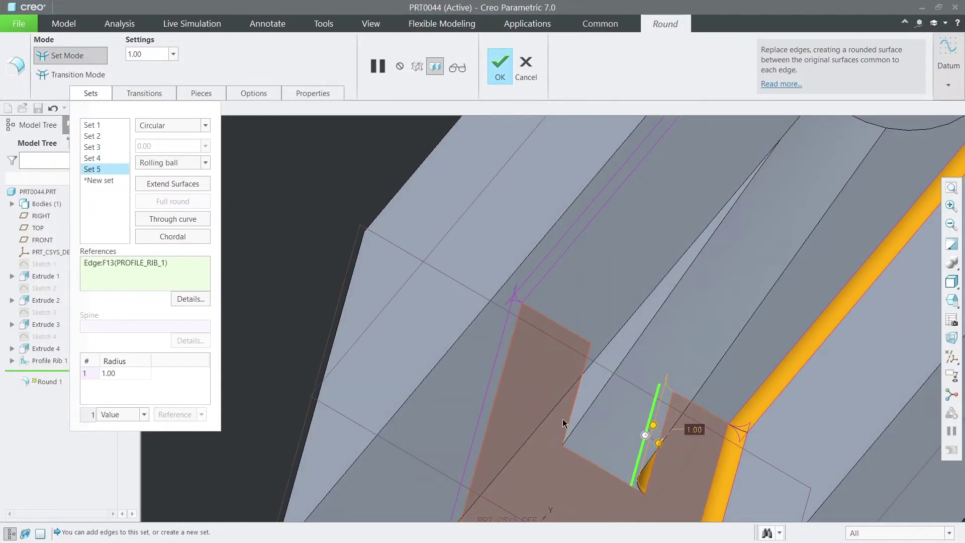
{"action": "left_click", "coordinate": [571, 418]}
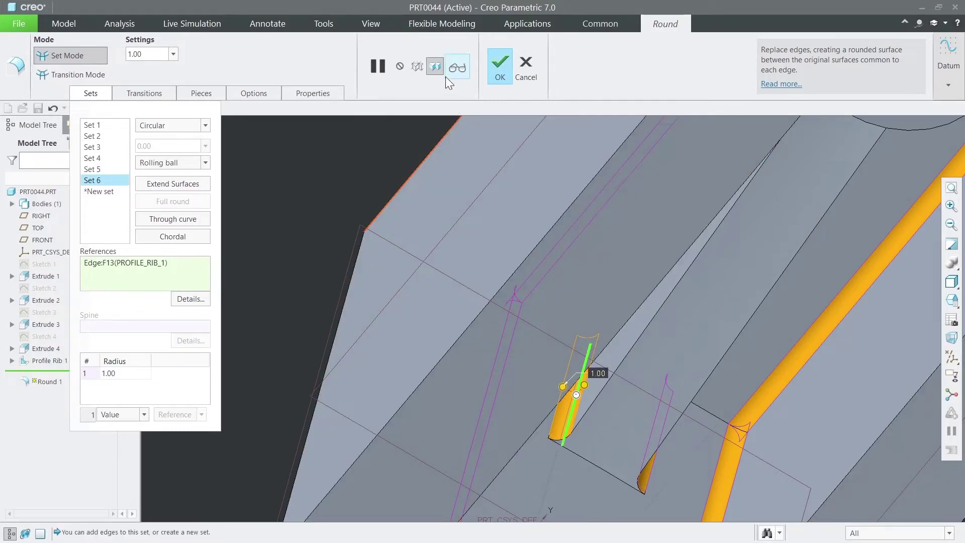
{"action": "left_click", "coordinate": [495, 64]}
{"action": "scroll", "coordinate": [490, 193], "scroll_direction": "down", "scroll_amount": 5}
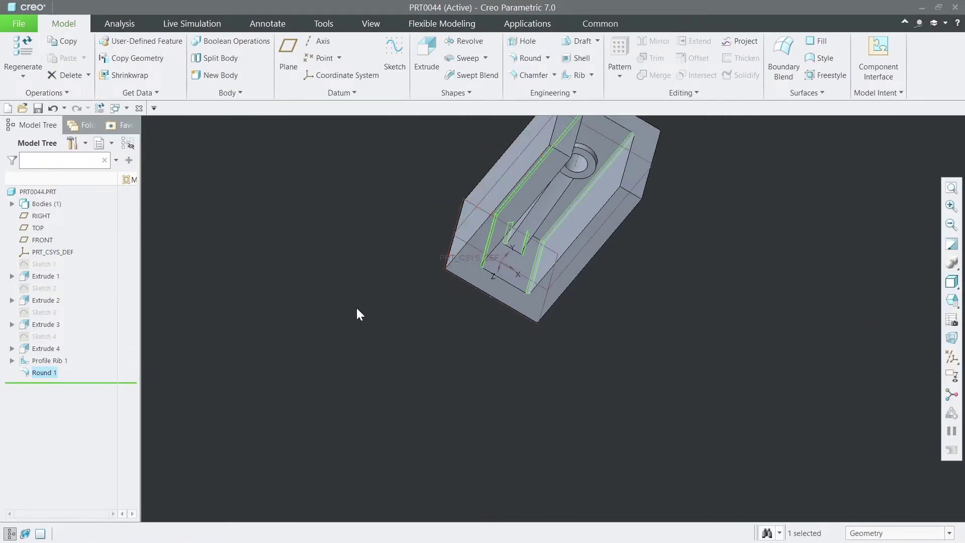
{"action": "middle_click_drag", "start_coordinate": [362, 312], "coordinate": [428, 305]}
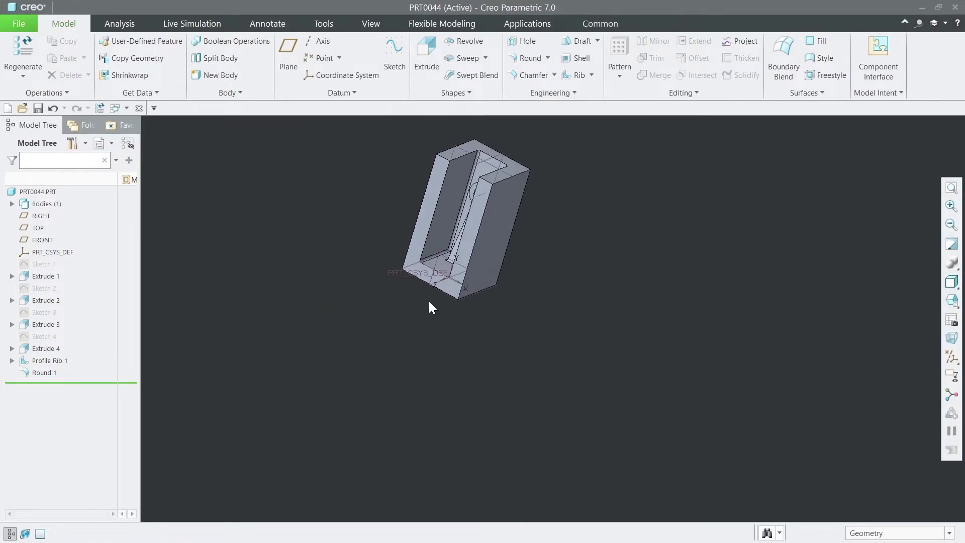
{"action": "scroll", "coordinate": [443, 271], "scroll_direction": "up", "scroll_amount": 3}
{"action": "scroll", "coordinate": [443, 270], "scroll_direction": "up", "scroll_amount": 2}
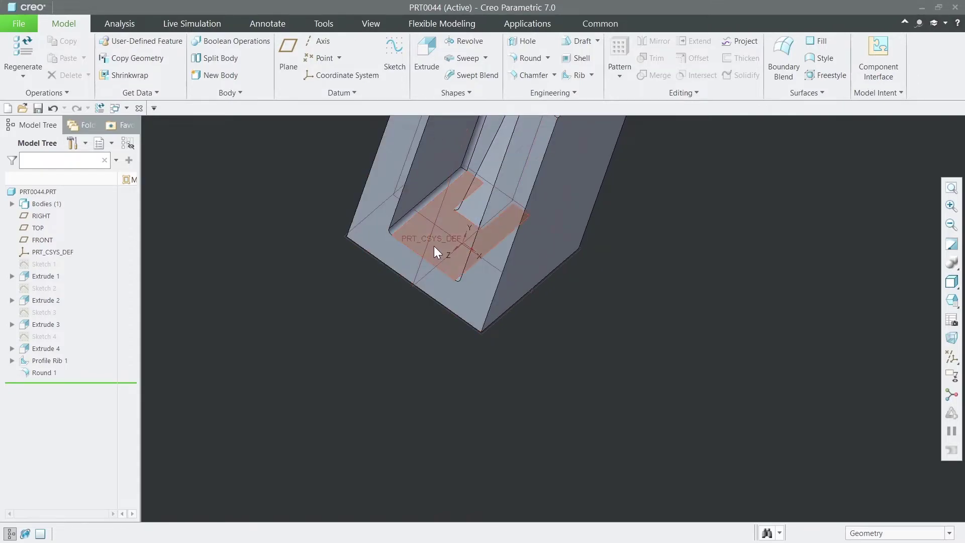
Start a sketch on the slot's floor and draw a circle about 3.9 mm in diameter on the vertical reference, in front of the rib.
{"action": "left_click", "coordinate": [433, 245]}
{"action": "left_click", "coordinate": [501, 196]}
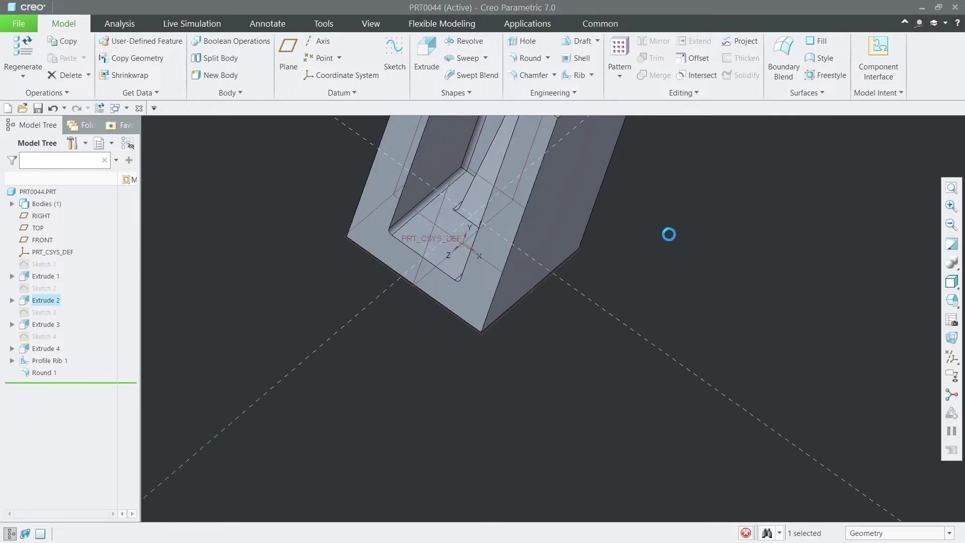
{"action": "left_click", "coordinate": [945, 358]}
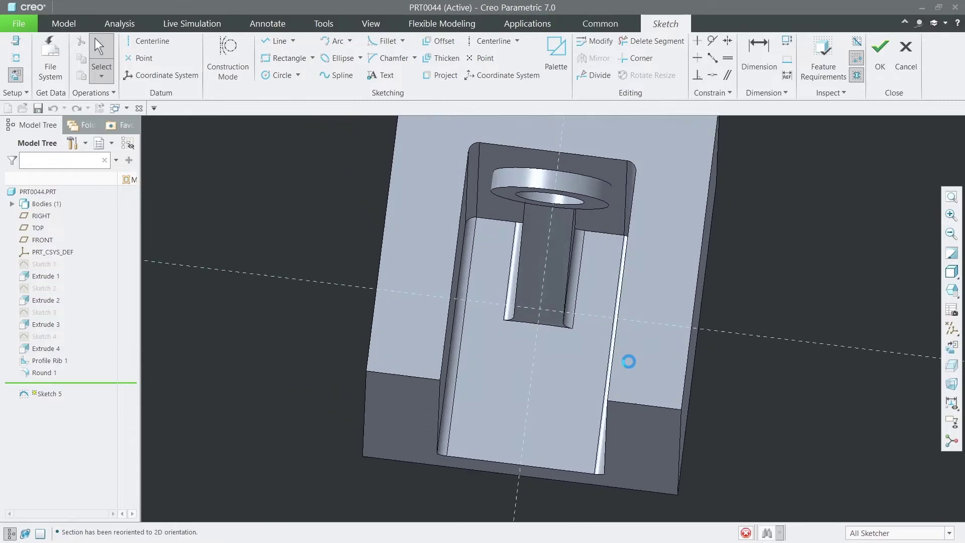
{"action": "left_click", "coordinate": [278, 75]}
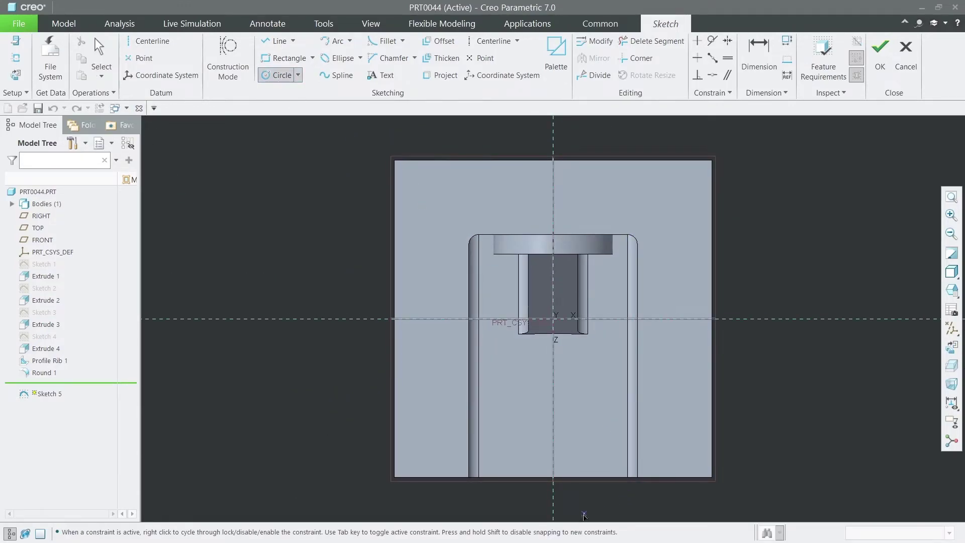
{"action": "left_click", "coordinate": [553, 396]}
{"action": "left_click", "coordinate": [573, 393]}
{"action": "middle_click", "coordinate": [289, 266]}
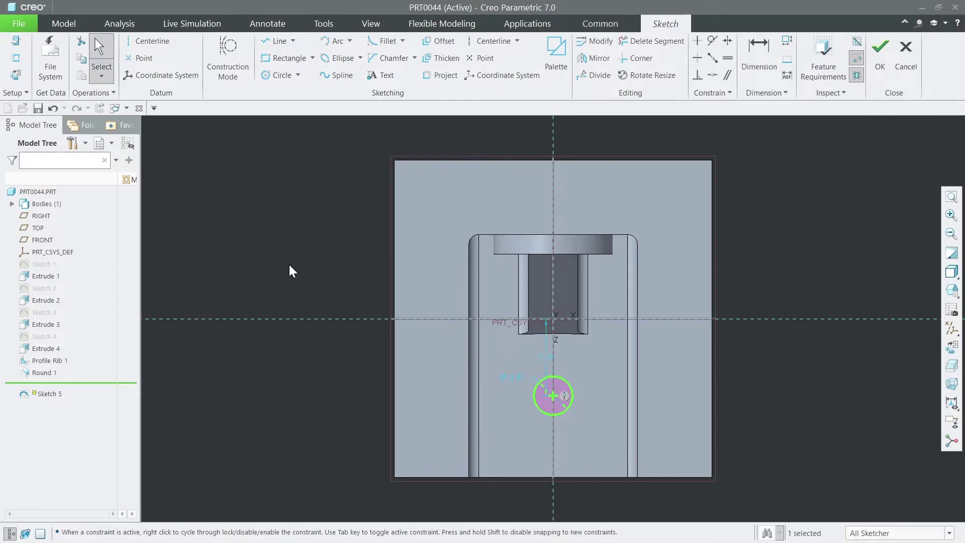
Project the slot floor's open front edge into the sketch.
{"action": "left_click", "coordinate": [445, 76]}
{"action": "left_click", "coordinate": [505, 481]}
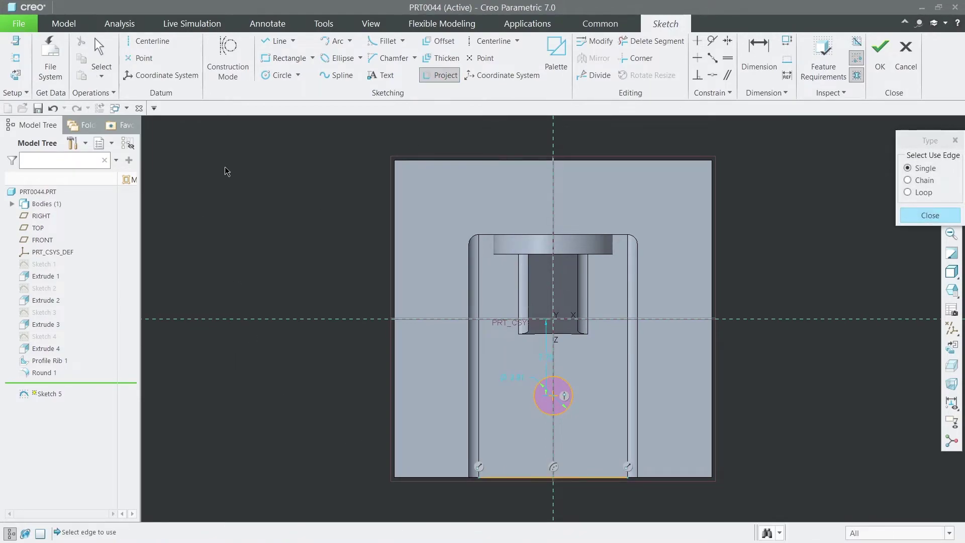
{"action": "middle_click", "coordinate": [506, 482]}
Draw two vertical lines from the circle's opposite side points to beyond the projected front edge.
{"action": "left_click", "coordinate": [274, 47]}
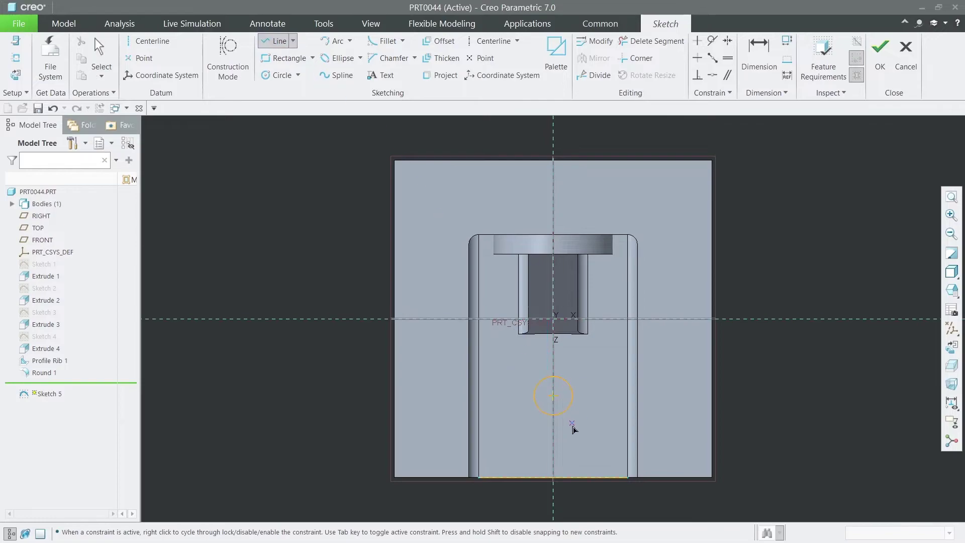
{"action": "left_click", "coordinate": [533, 396]}
{"action": "left_click", "coordinate": [533, 507]}
{"action": "middle_click", "coordinate": [532, 508]}
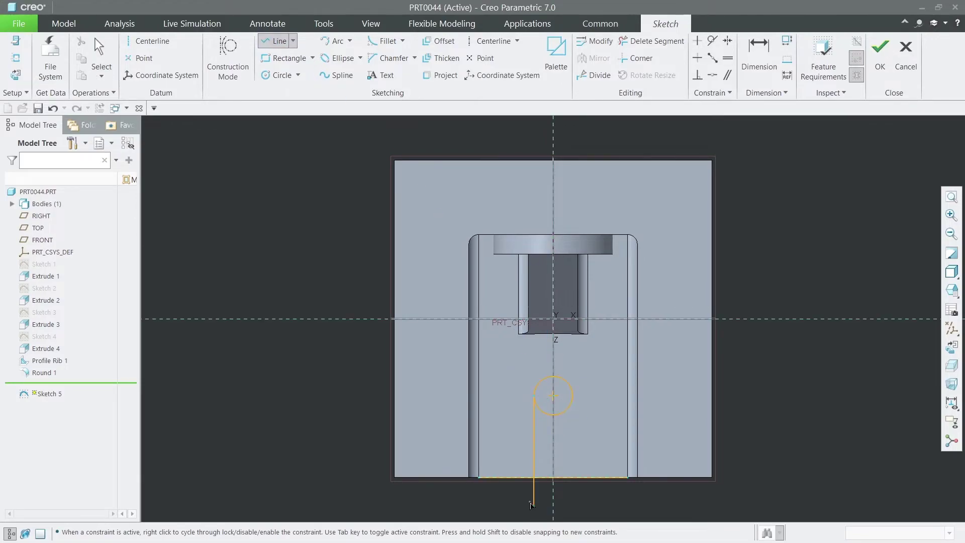
{"action": "left_click", "coordinate": [572, 397]}
{"action": "left_click", "coordinate": [572, 507]}
{"action": "middle_click", "coordinate": [573, 507]}
{"action": "middle_click", "coordinate": [744, 489]}
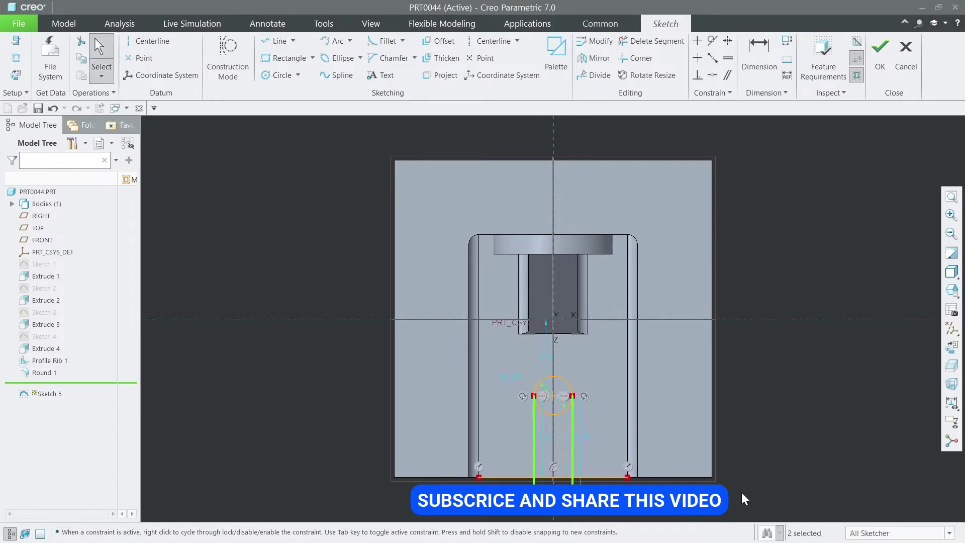
Trim the excess line ends, the outer parts of the projected edge and the circle's inner half to leave a closed arched profile.
{"action": "left_click", "coordinate": [650, 41]}
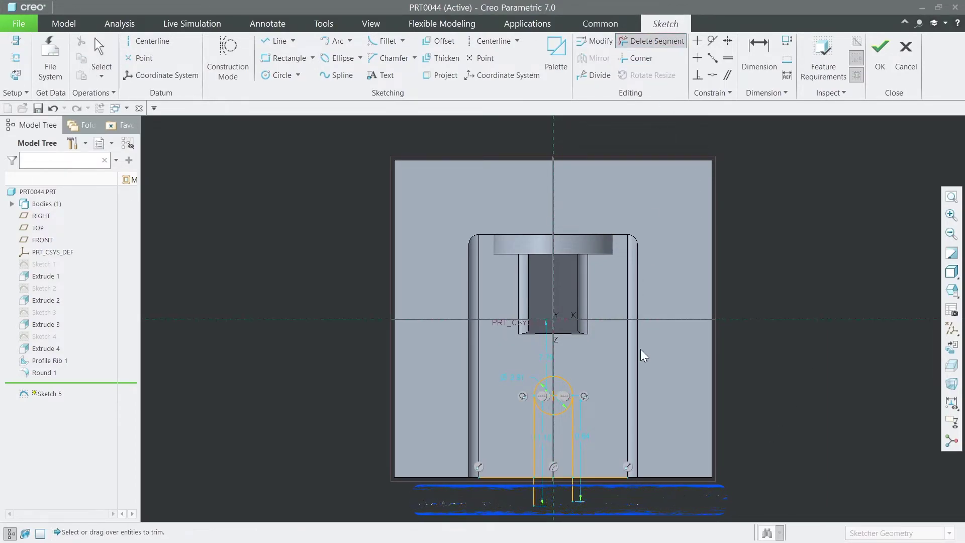
{"action": "left_click_drag", "start_coordinate": [519, 489], "coordinate": [504, 464]}
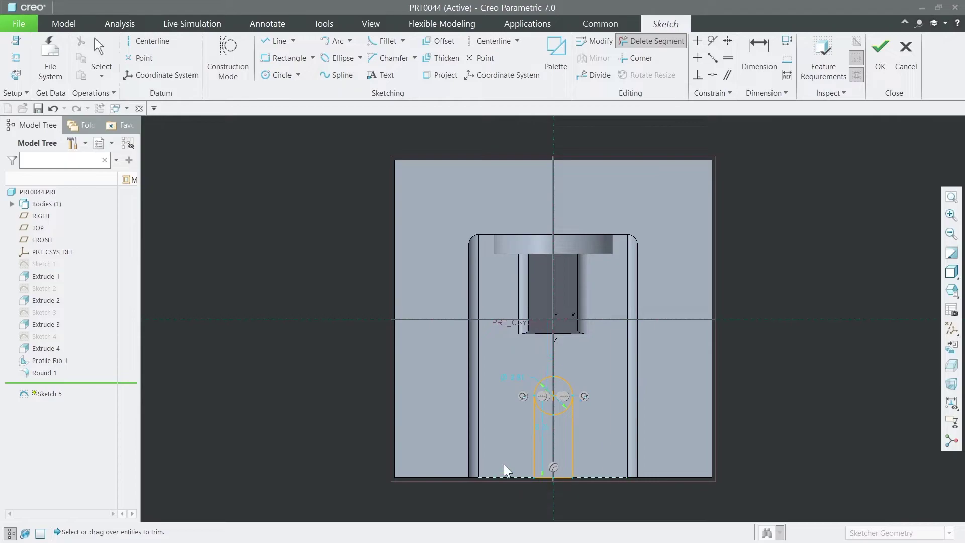
{"action": "middle_click", "coordinate": [282, 358]}
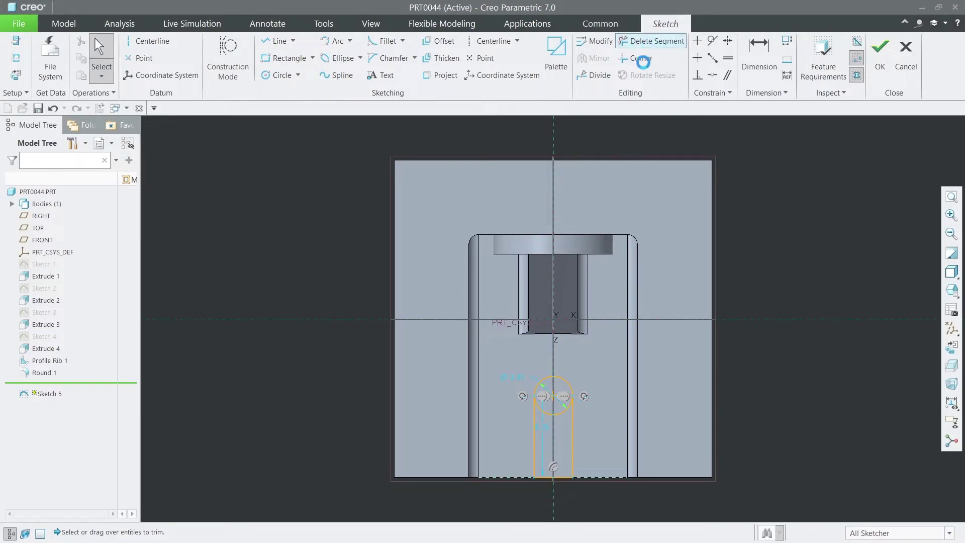
{"action": "scroll", "coordinate": [566, 415], "scroll_direction": "down", "scroll_amount": 6}
{"action": "left_click", "coordinate": [571, 369]}
{"action": "left_click_drag", "start_coordinate": [525, 415], "coordinate": [518, 357]}
{"action": "scroll", "coordinate": [518, 357], "scroll_direction": "up", "scroll_amount": 5}
{"action": "middle_click", "coordinate": [539, 387]}
Set the radius of the profile's arc to 3 mm.
{"action": "left_click_drag", "start_coordinate": [539, 306], "coordinate": [896, 269]}
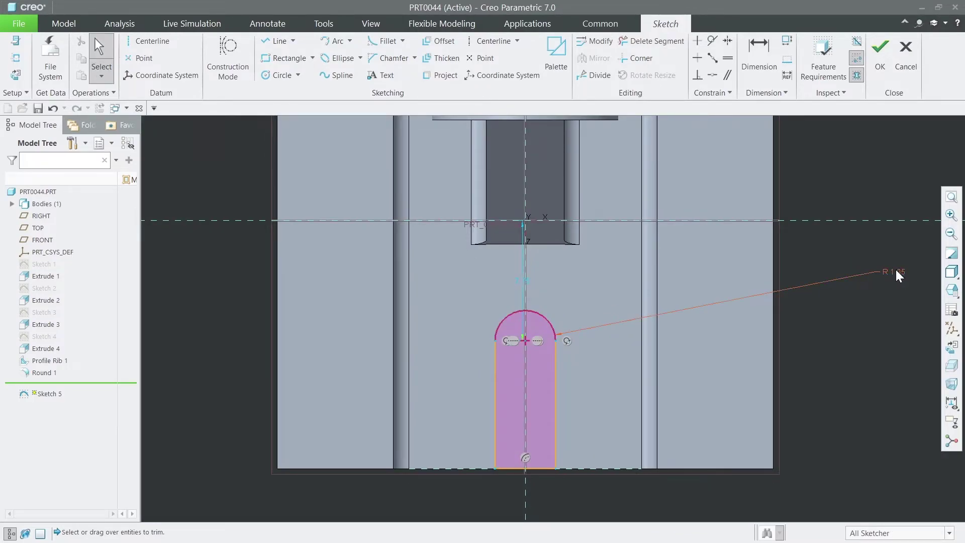
{"action": "double_click", "coordinate": [896, 269]}
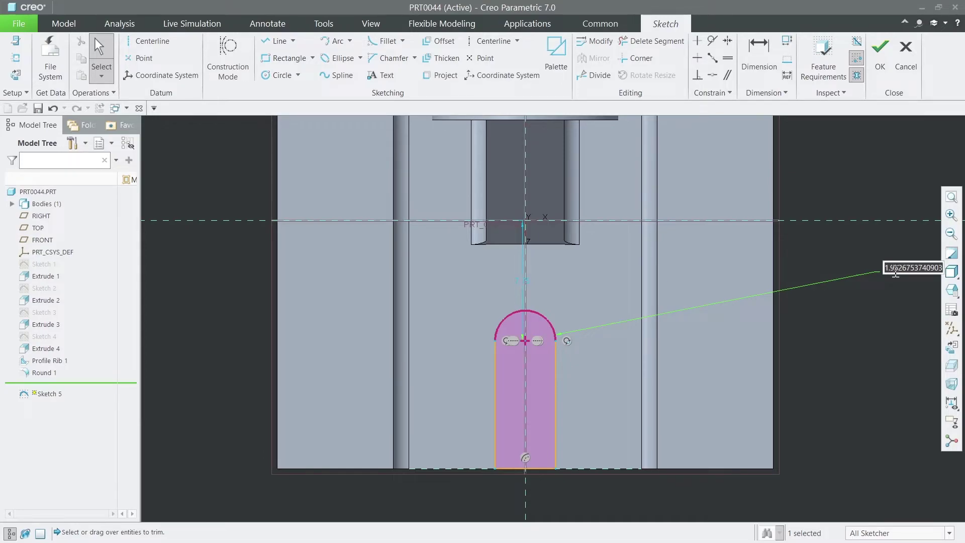
{"action": "type", "text": "3"}
{"action": "key", "text": "Return"}
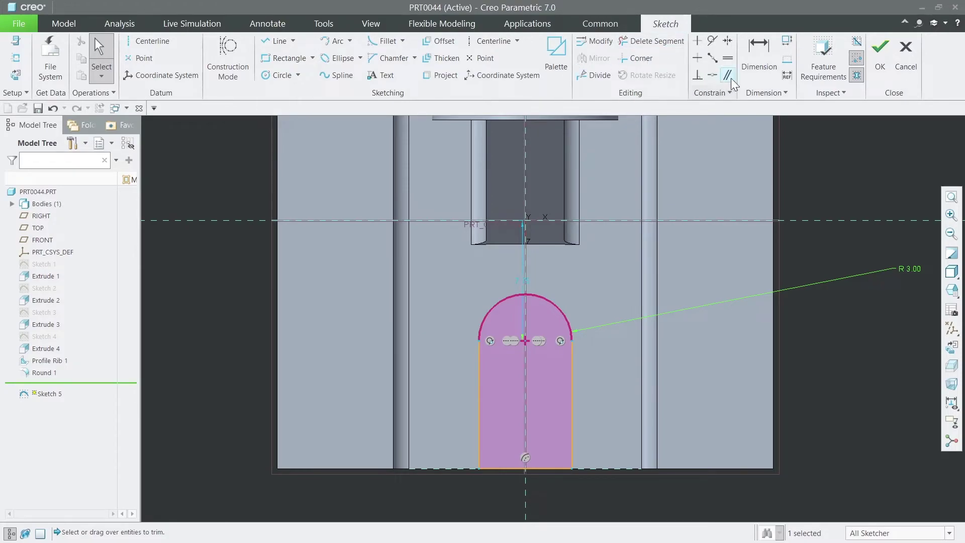
Dimension the distance from the straight front edge to the arc's centre as 7 mm and finish the sketch.
{"action": "left_click", "coordinate": [759, 53]}
{"action": "left_click", "coordinate": [558, 469]}
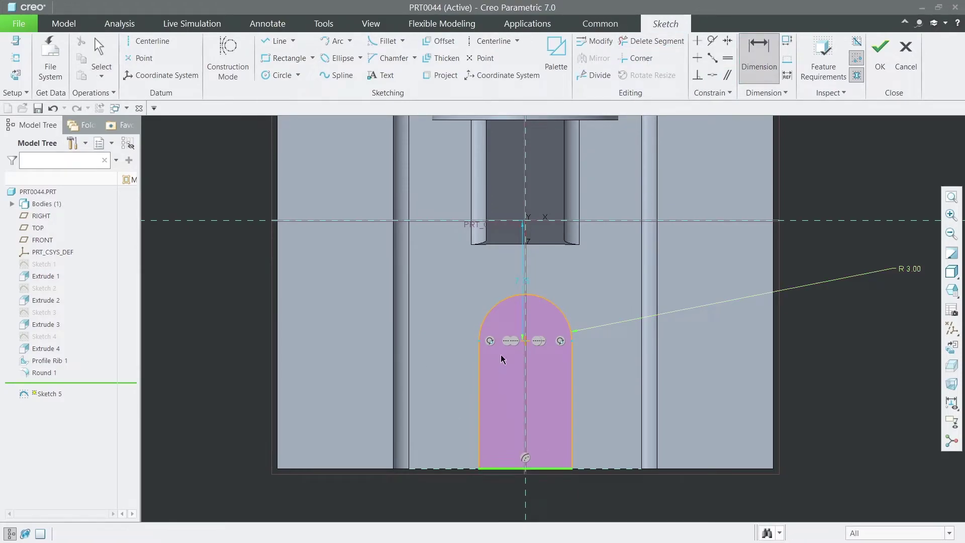
{"action": "left_click", "coordinate": [528, 342]}
{"action": "middle_click", "coordinate": [847, 426]}
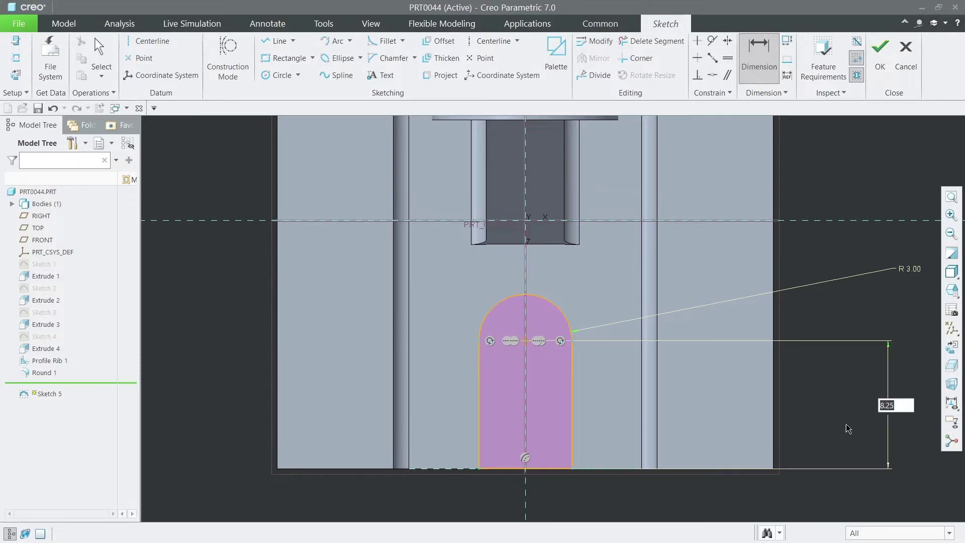
{"action": "type", "text": "7."}
{"action": "key", "text": "Return"}
{"action": "left_click", "coordinate": [879, 50]}
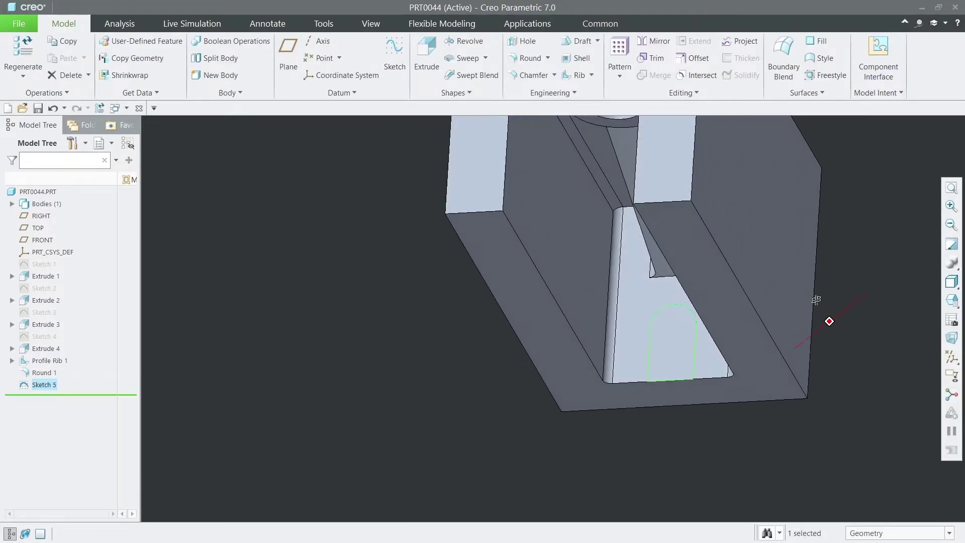
Extrude the arched profile 8.25 mm in the reversed direction as a cut through the wall below the slot's floor.
{"action": "left_click", "coordinate": [425, 54]}
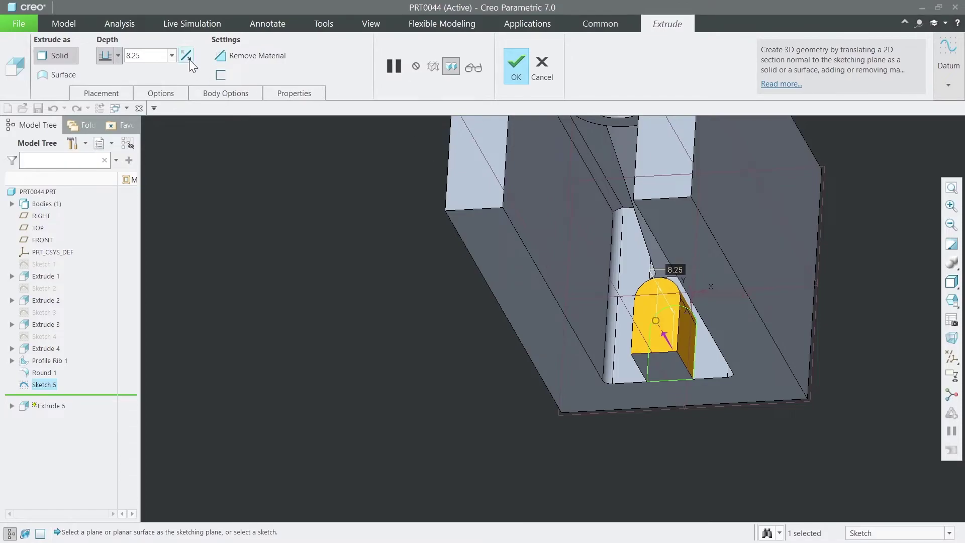
{"action": "left_click", "coordinate": [186, 57]}
{"action": "left_click", "coordinate": [527, 80]}
Start a sketch on the block's back face with the bored hole and orient the view to the sketch plane.
{"action": "key", "text": "ctrl+d"}
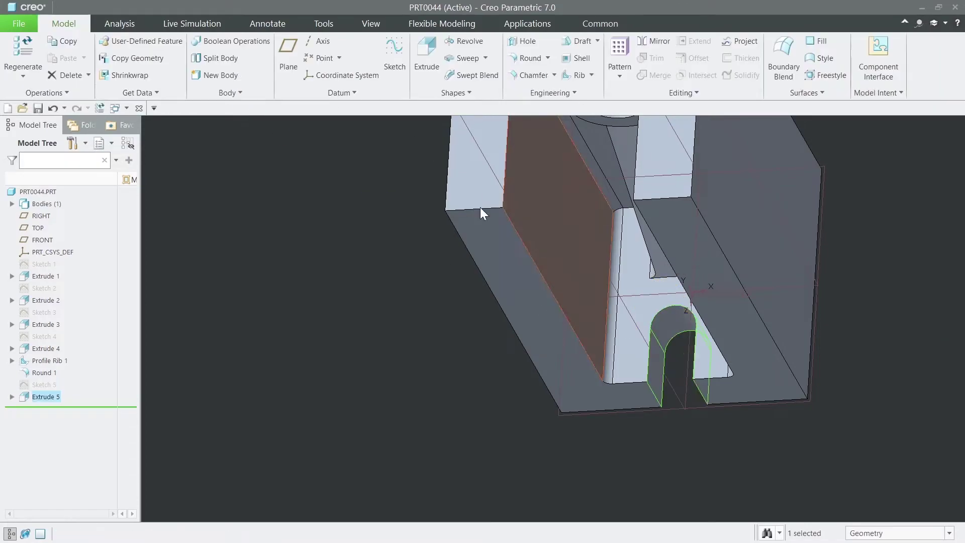
{"action": "middle_click_drag", "start_coordinate": [487, 316], "coordinate": [558, 184]}
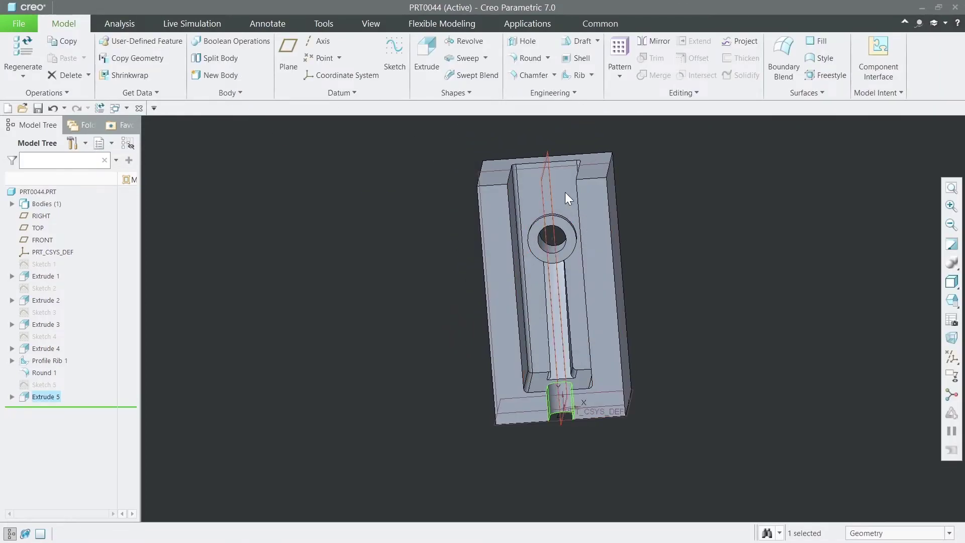
{"action": "left_click", "coordinate": [557, 178]}
{"action": "left_click", "coordinate": [714, 213]}
{"action": "middle_click_drag", "start_coordinate": [715, 214], "coordinate": [609, 235]}
{"action": "scroll", "coordinate": [611, 234], "scroll_direction": "up", "scroll_amount": 2}
{"action": "left_click", "coordinate": [849, 170]}
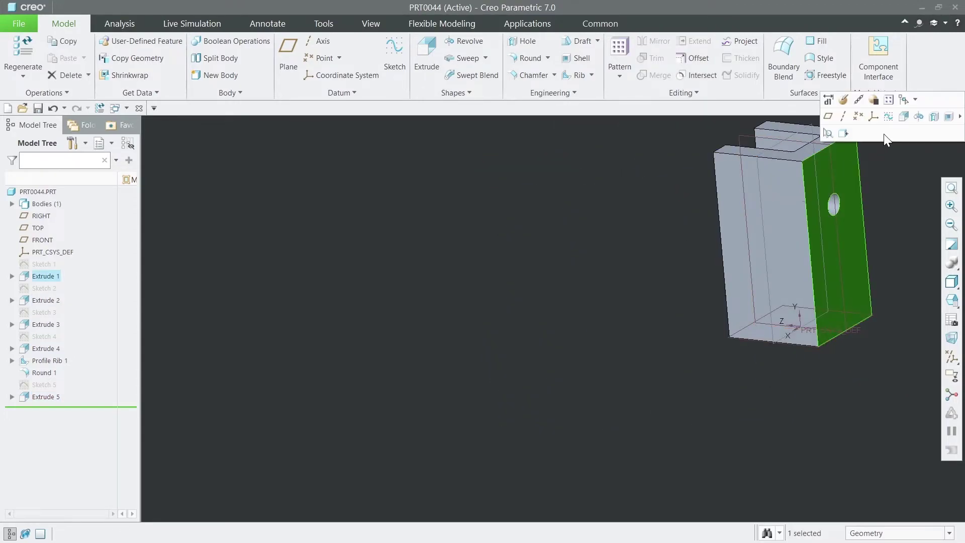
{"action": "left_click", "coordinate": [886, 116]}
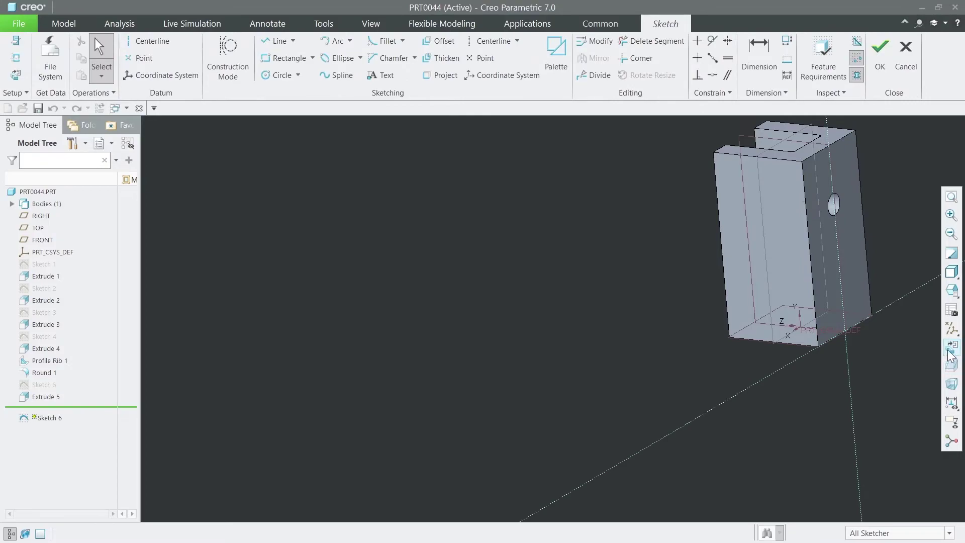
{"action": "left_click", "coordinate": [950, 366]}
Draw a 14 mm diameter circle centred on the midpoint of the back face's upper edge and finish the sketch.
{"action": "left_click", "coordinate": [279, 74]}
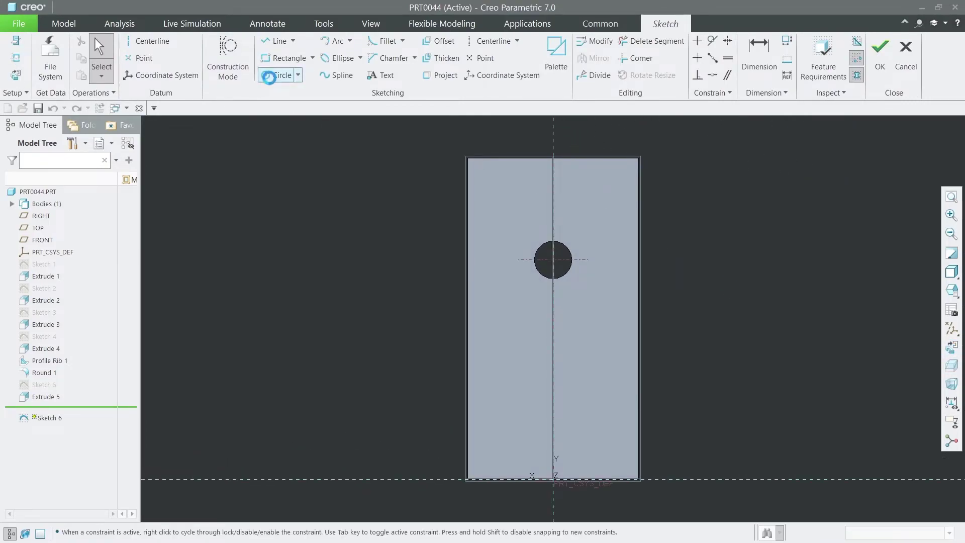
{"action": "left_click", "coordinate": [553, 158]}
{"action": "left_click", "coordinate": [562, 202]}
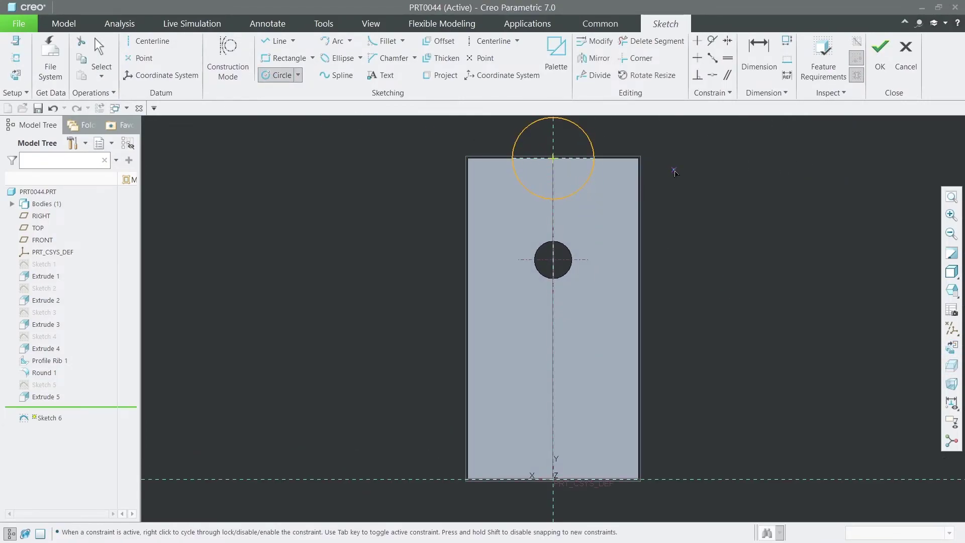
{"action": "middle_click", "coordinate": [469, 136]}
{"action": "double_click", "coordinate": [483, 120]}
{"action": "type", "text": "14"}
{"action": "key", "text": "Return"}
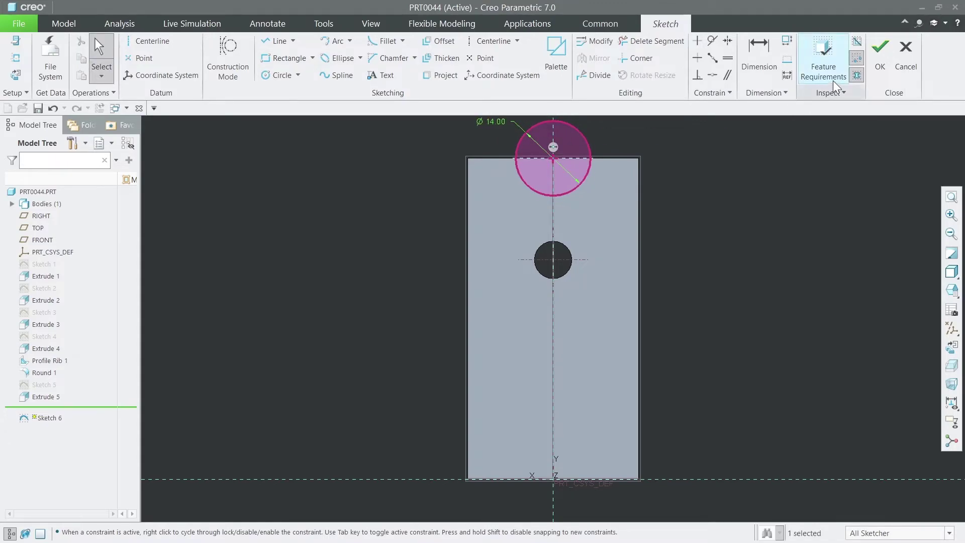
{"action": "left_click", "coordinate": [878, 52]}
Extrude the circle 14 mm into the block with material removed to cut a semicircular notch through the back wall.
{"action": "left_click", "coordinate": [427, 53]}
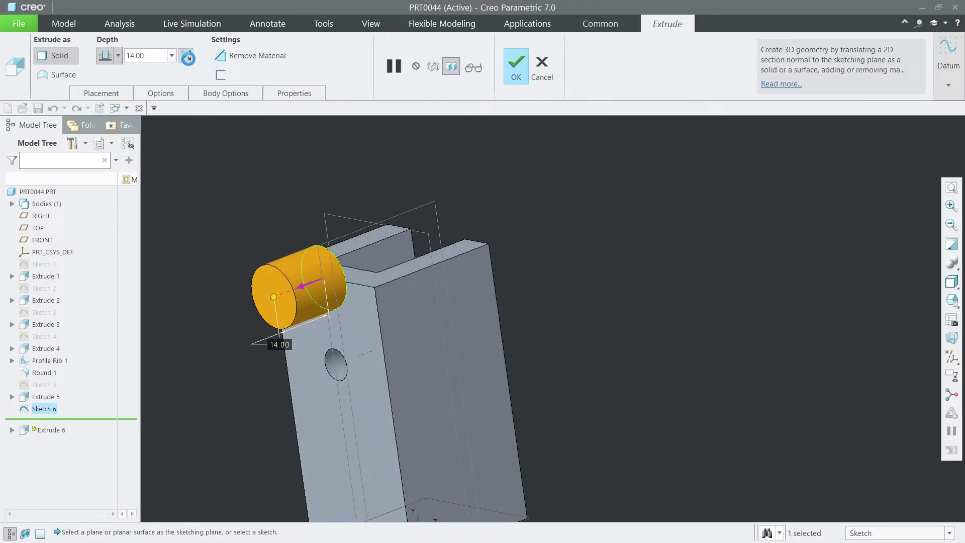
{"action": "left_click", "coordinate": [186, 56]}
{"action": "left_click", "coordinate": [234, 59]}
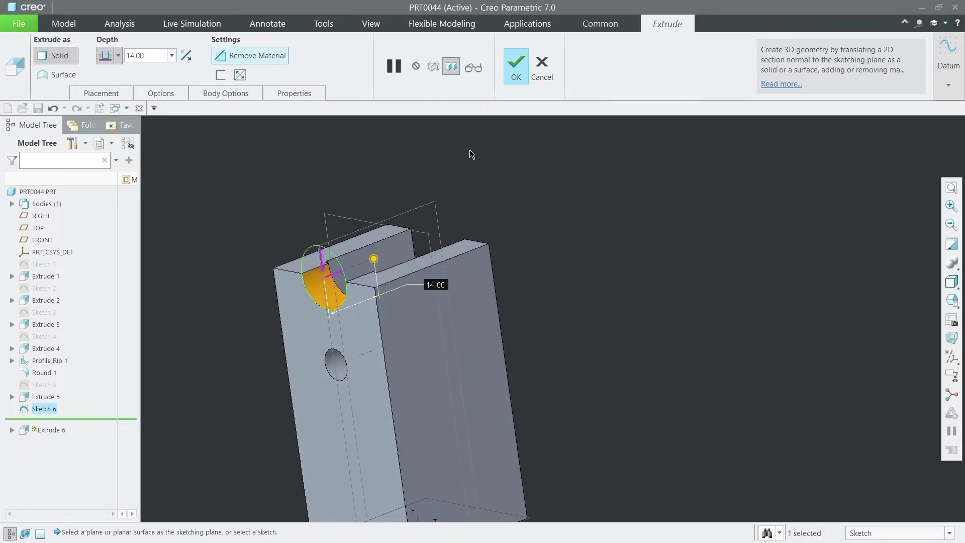
{"action": "left_click", "coordinate": [518, 65]}
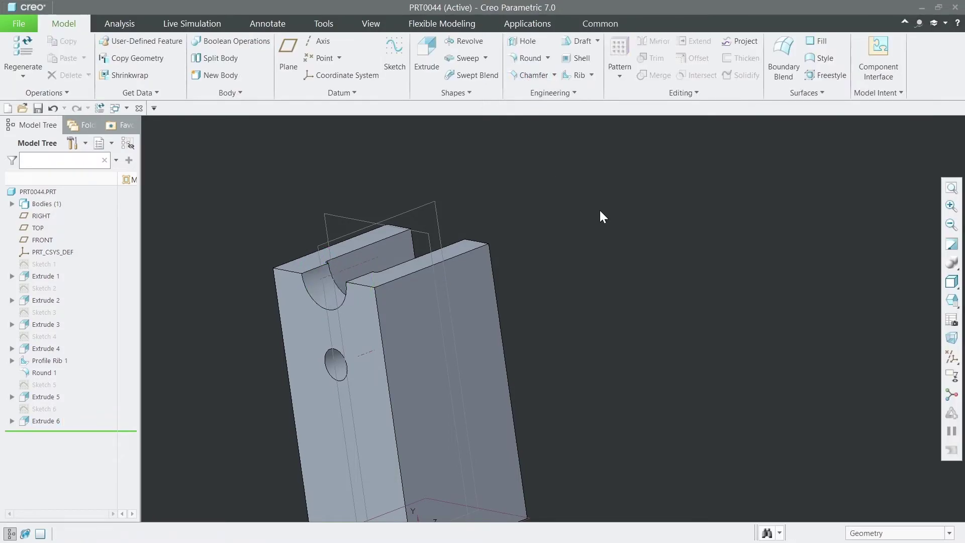
Start a sketch on the block's large side face and draw a circle centred about 47 mm above the base, off the vertical reference.
{"action": "middle_click_drag", "start_coordinate": [601, 210], "coordinate": [554, 219]}
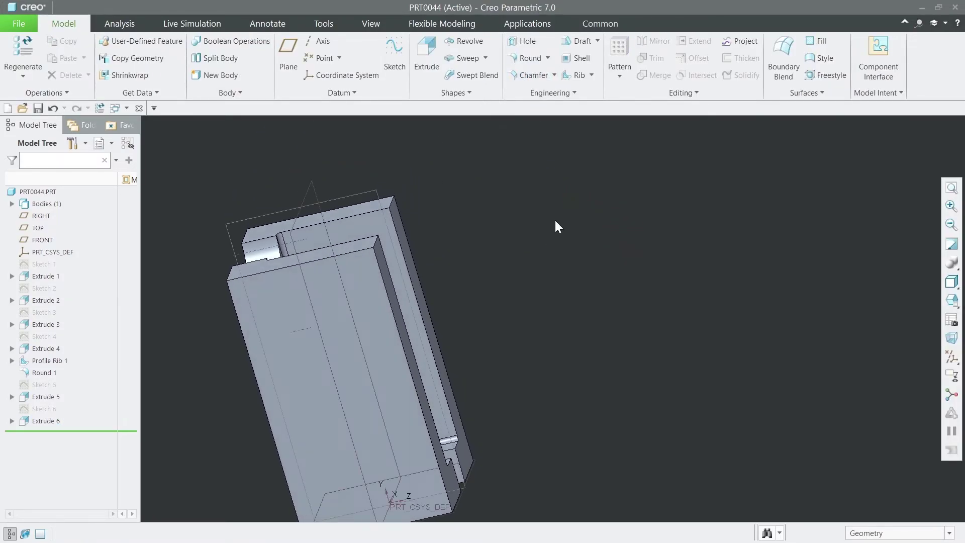
{"action": "left_click", "coordinate": [367, 299]}
{"action": "left_click", "coordinate": [435, 248]}
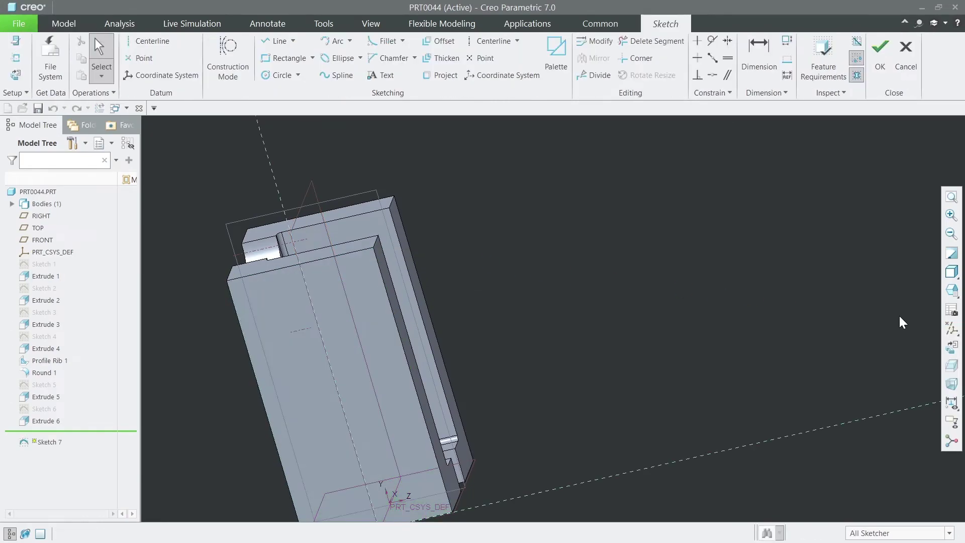
{"action": "left_click", "coordinate": [949, 355]}
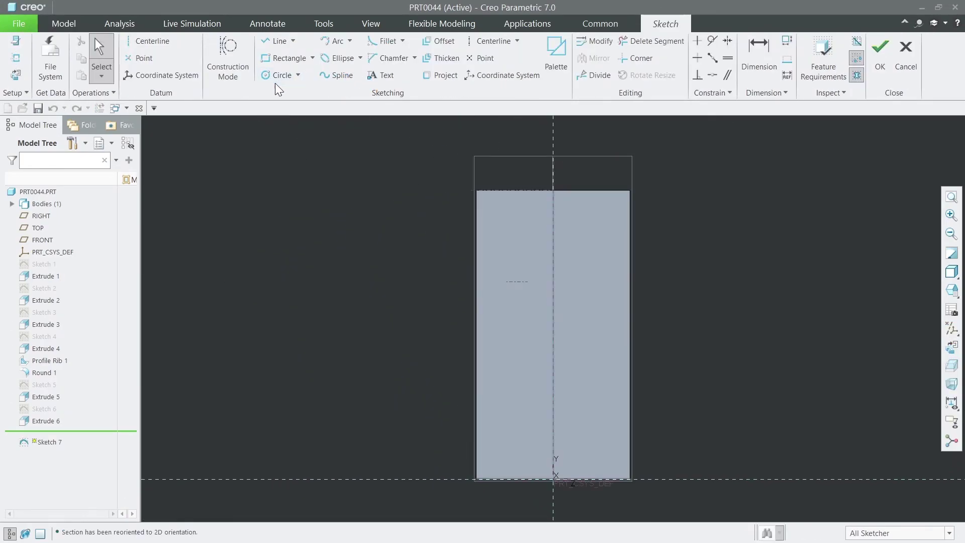
{"action": "left_click", "coordinate": [277, 78]}
{"action": "left_click", "coordinate": [575, 252]}
{"action": "left_click", "coordinate": [593, 224]}
{"action": "middle_click", "coordinate": [695, 241]}
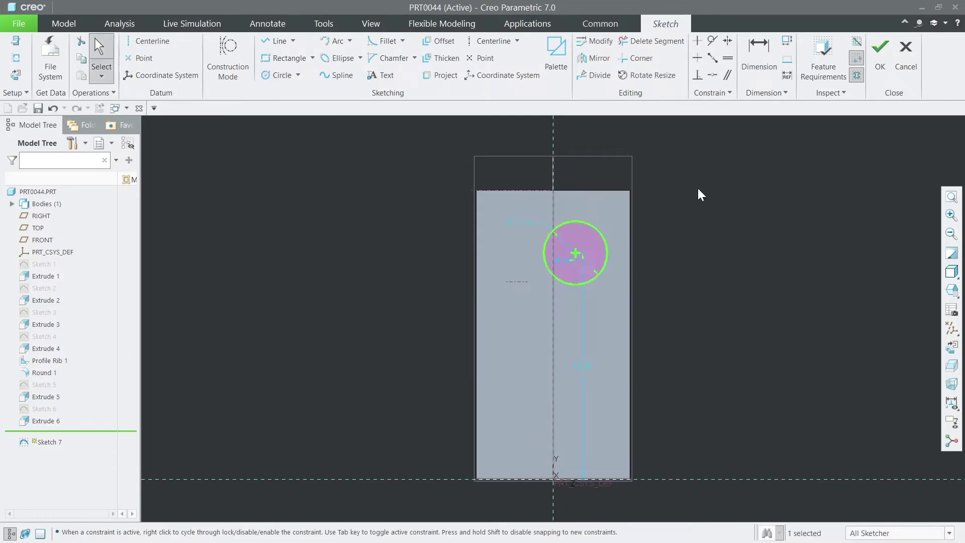
Set the circle centre's height above the base to 41 mm and the circle's diameter to 15 mm.
{"action": "left_click_drag", "start_coordinate": [584, 366], "coordinate": [427, 373]}
{"action": "double_click", "coordinate": [427, 373]}
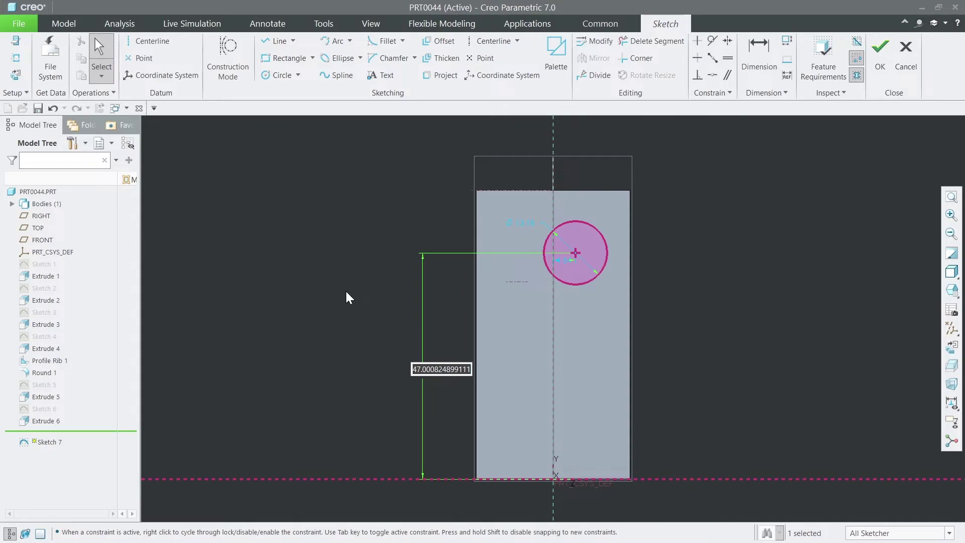
{"action": "type", "text": "41"}
{"action": "key", "text": "Return"}
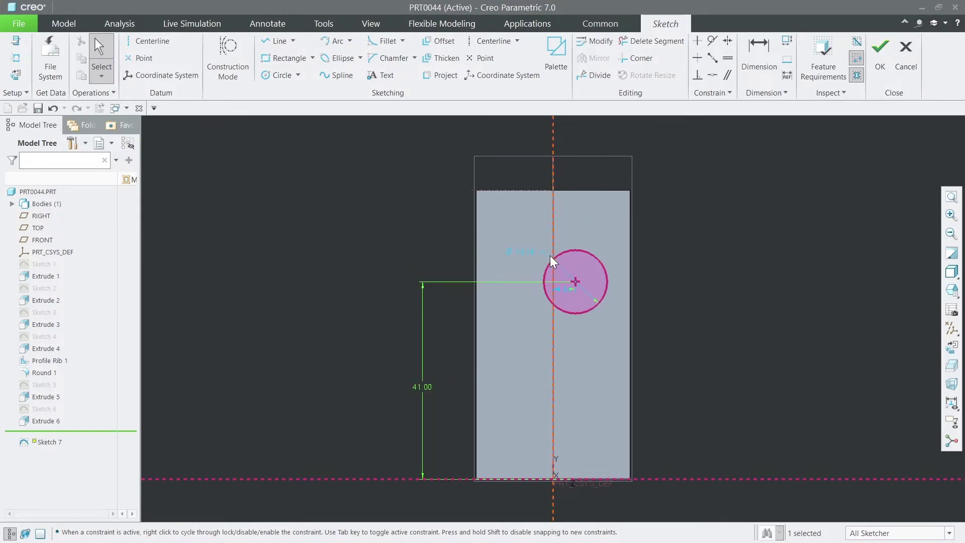
{"action": "double_click", "coordinate": [520, 249]}
{"action": "type", "text": "15"}
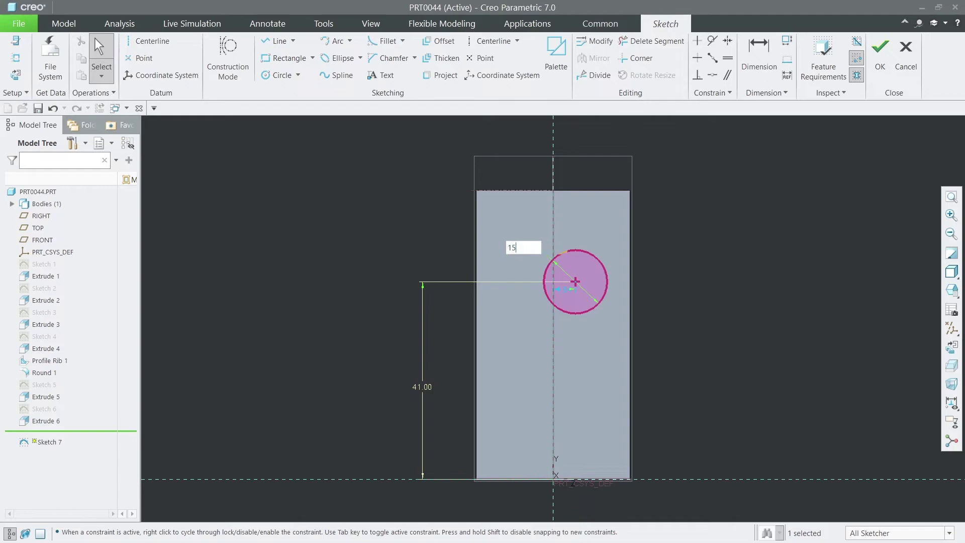
{"action": "key", "text": "Return"}
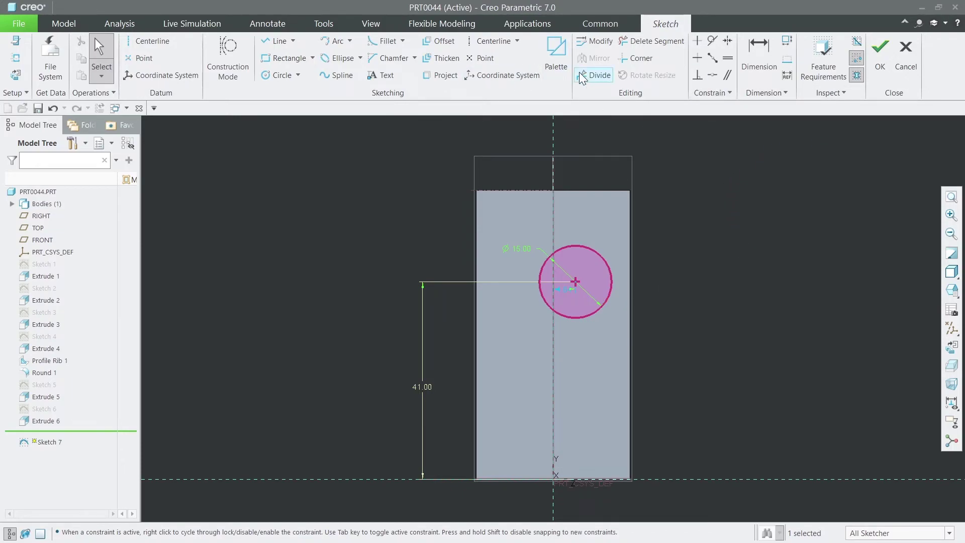
Dimension the circle centre's horizontal distance from the face's vertical side edge as 16 mm.
{"action": "left_click", "coordinate": [758, 66]}
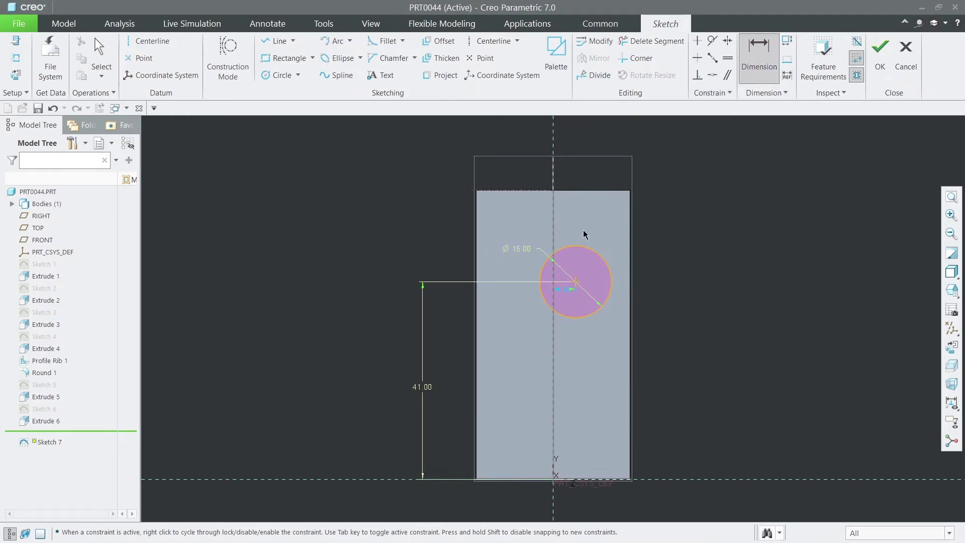
{"action": "left_click", "coordinate": [630, 221]}
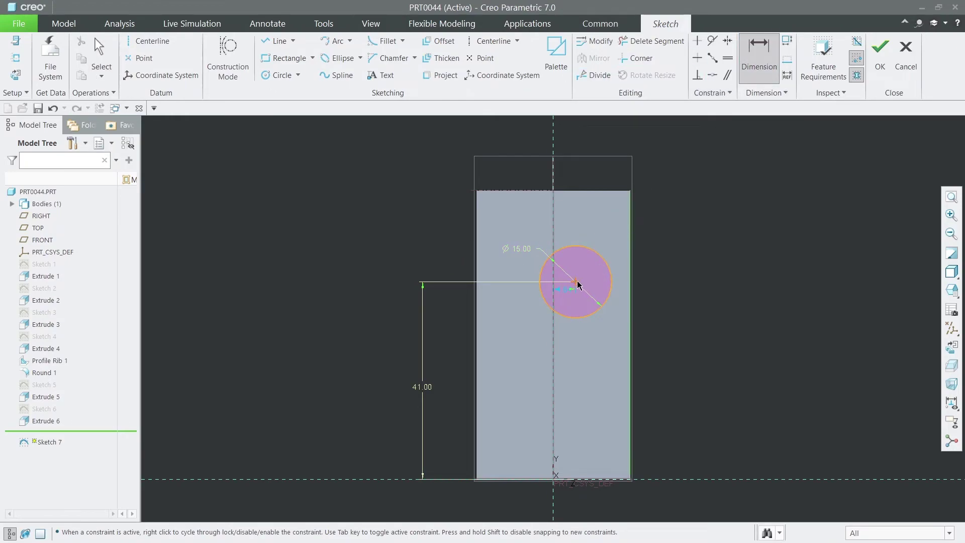
{"action": "left_click", "coordinate": [577, 283]}
{"action": "middle_click", "coordinate": [603, 145]}
{"action": "type", "text": "16"}
{"action": "key", "text": "Return"}
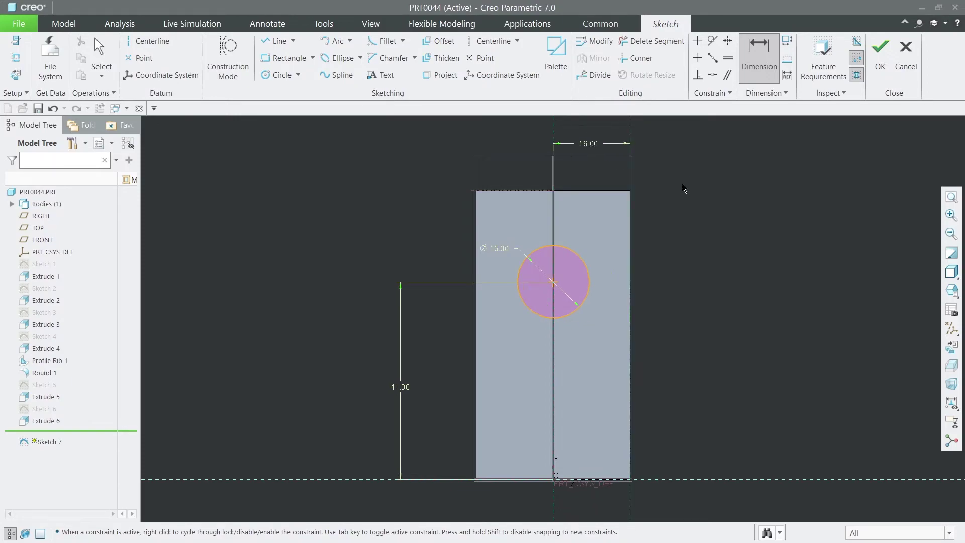
Orient the view to the sketch plane and set the circle centre's distance from the side edge to 10 mm.
{"action": "mouse_move", "coordinate": [702, 234]}
{"action": "middle_mouse_down"}
{"action": "mouse_move", "coordinate": [685, 248]}
{"action": "mouse_move", "coordinate": [696, 237]}
{"action": "mouse_move", "coordinate": [700, 248]}
{"action": "middle_mouse_up"}
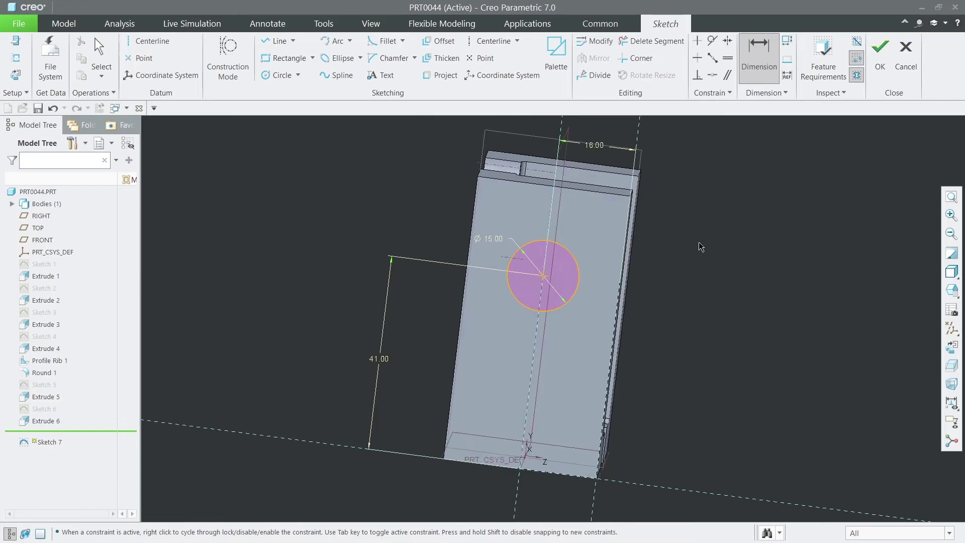
{"action": "middle_click", "coordinate": [674, 158]}
{"action": "left_click", "coordinate": [950, 328]}
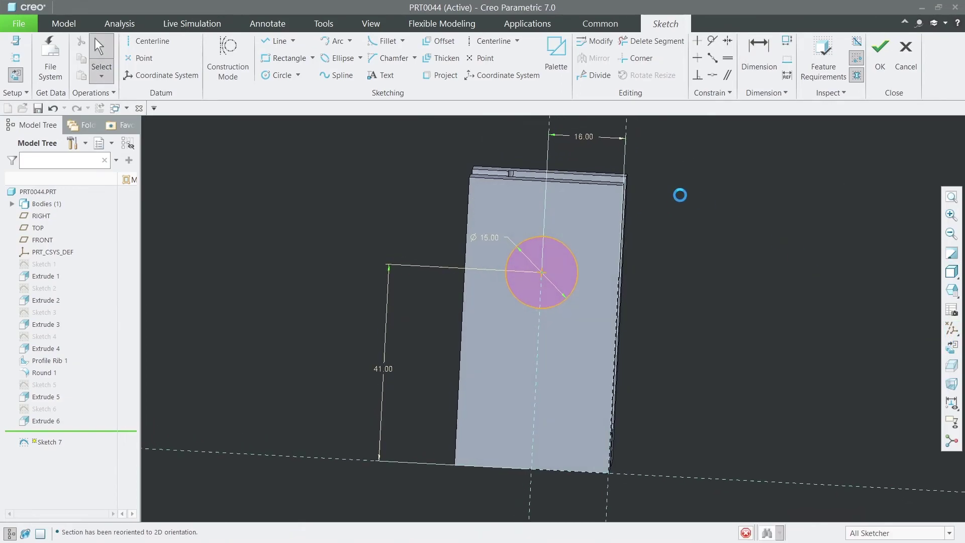
{"action": "double_click", "coordinate": [576, 133]}
{"action": "type", "text": "14"}
{"action": "key", "text": "Return"}
{"action": "double_click", "coordinate": [580, 132]}
{"action": "type", "text": "10"}
{"action": "key", "text": "Return"}
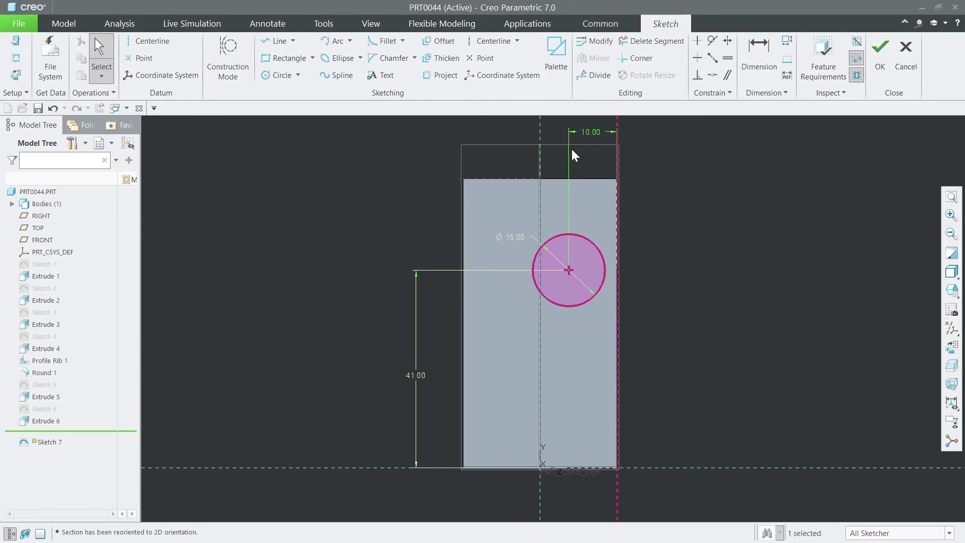
Set the circle centre's height above the base to 45 mm and finish the sketch.
{"action": "double_click", "coordinate": [412, 374]}
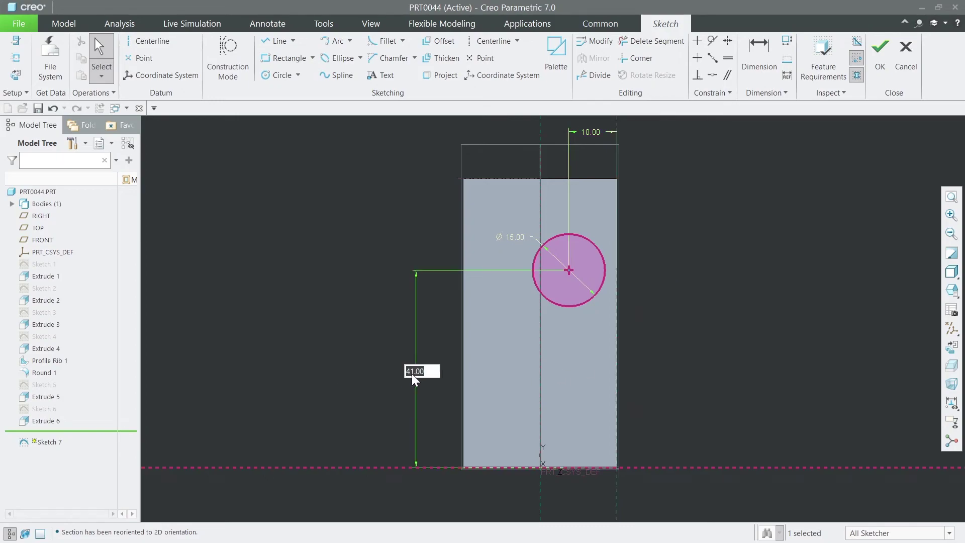
{"action": "type", "text": "445"}
{"action": "key", "text": "Return"}
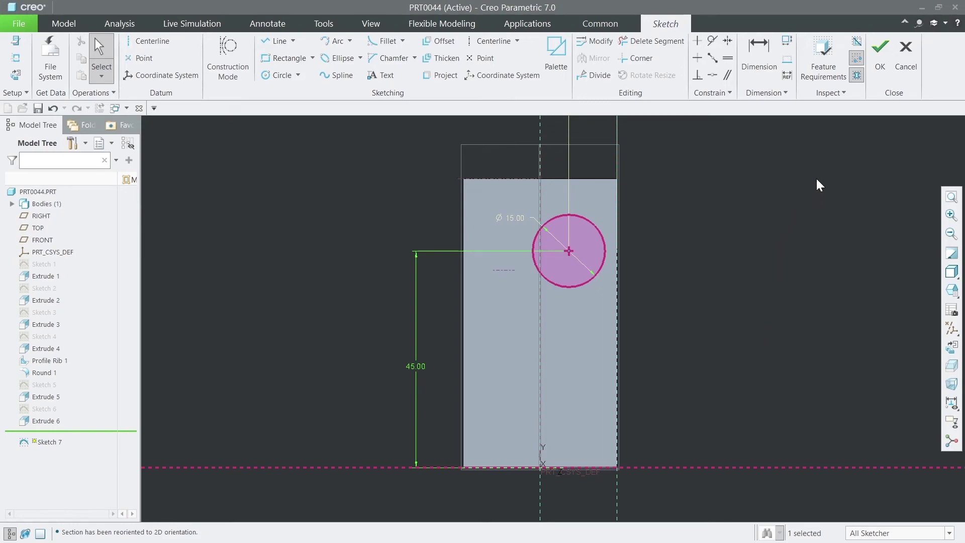
{"action": "left_click", "coordinate": [881, 65]}
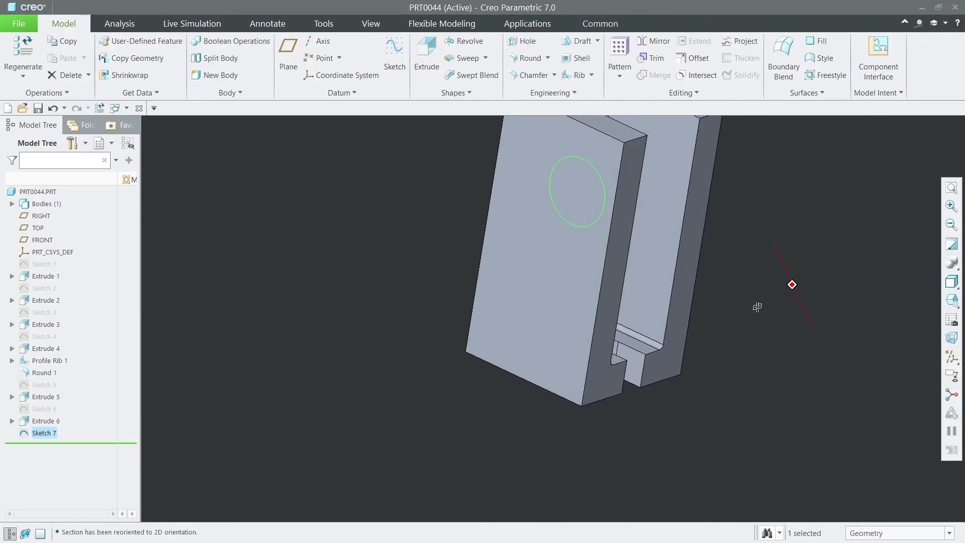
Extrude the circle about 77.2 mm into the block with material removed, cutting a hole through both side walls.
{"action": "left_click", "coordinate": [427, 53]}
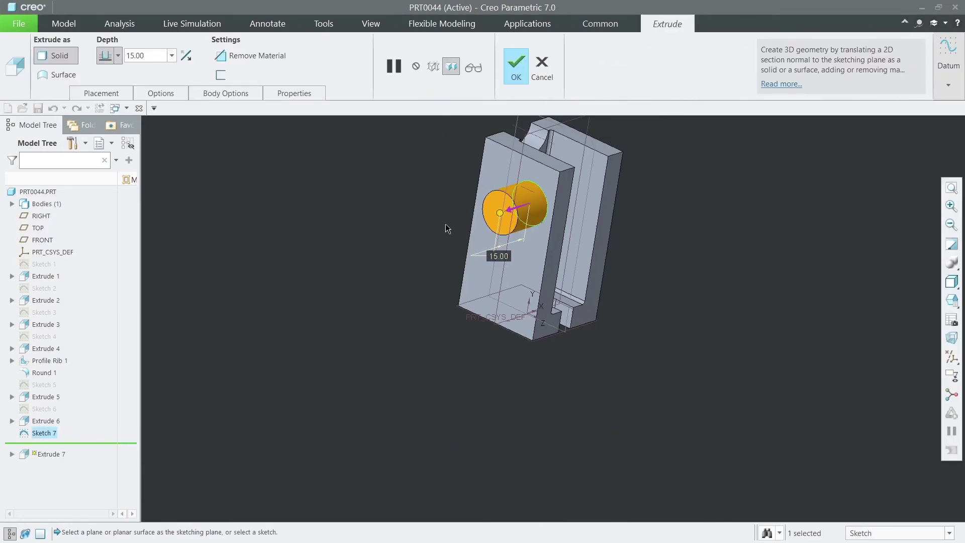
{"action": "left_click", "coordinate": [230, 55]}
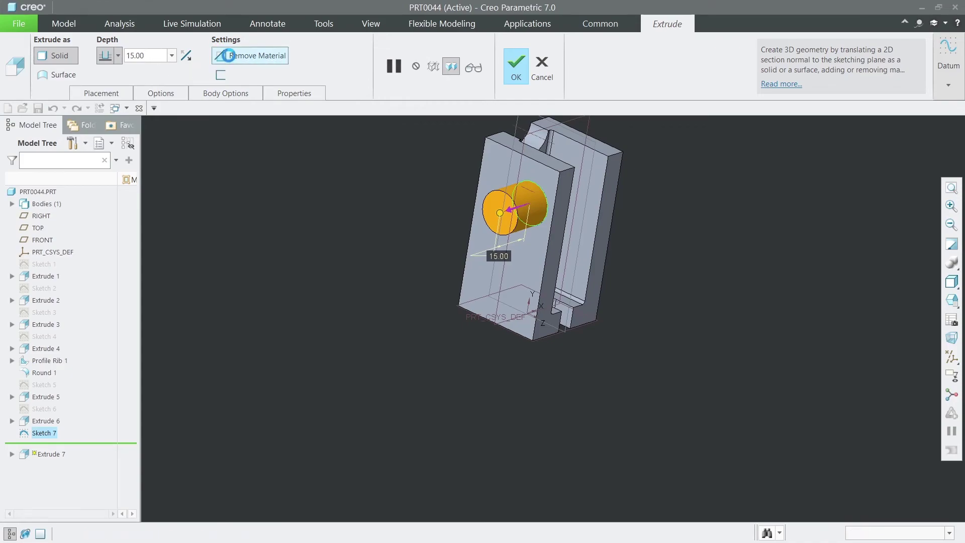
{"action": "left_click", "coordinate": [190, 56]}
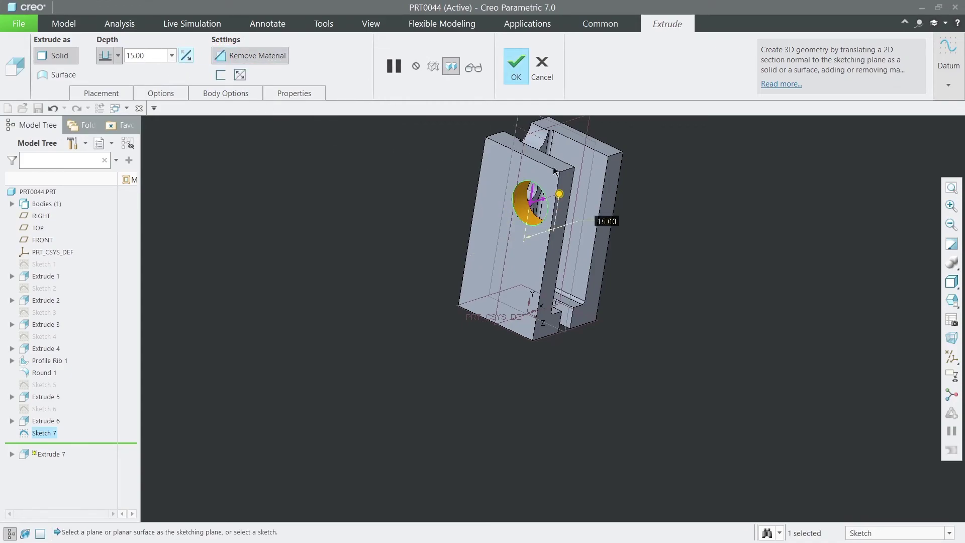
{"action": "left_click_drag", "start_coordinate": [559, 193], "coordinate": [682, 154]}
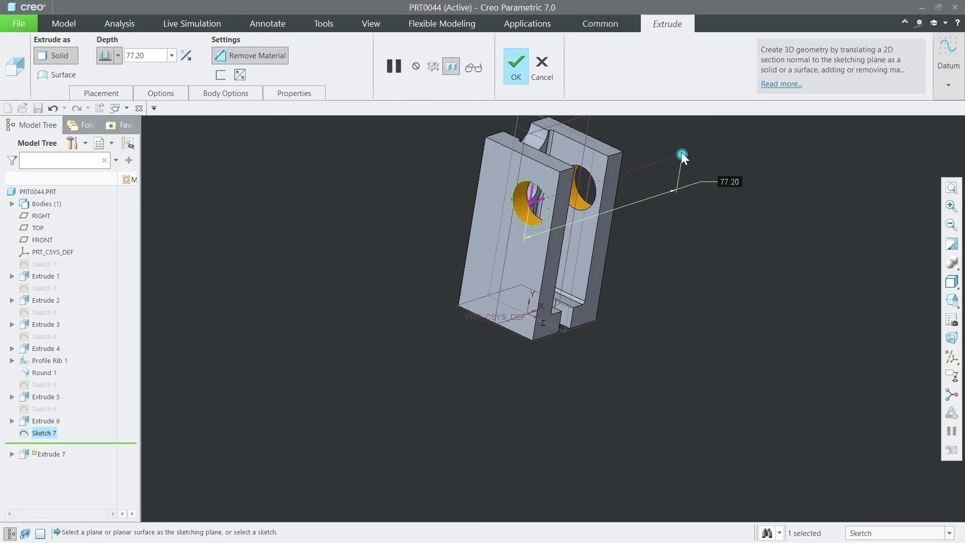
{"action": "left_click", "coordinate": [509, 76]}
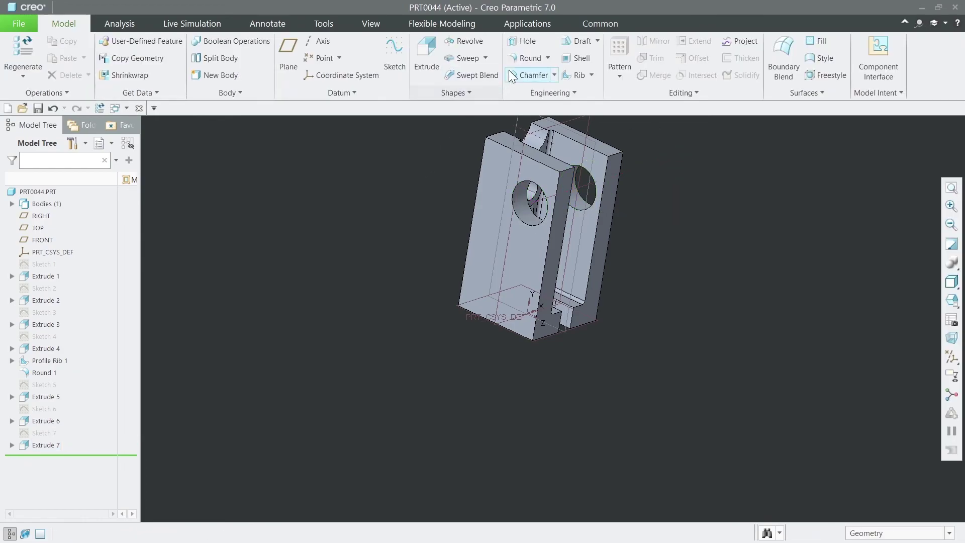
Round the upper front corner edges of both side walls with a 6 mm radius.
{"action": "left_click", "coordinate": [522, 58]}
{"action": "left_click", "coordinate": [148, 55]}
{"action": "type", "text": "6"}
{"action": "key", "text": "Return"}
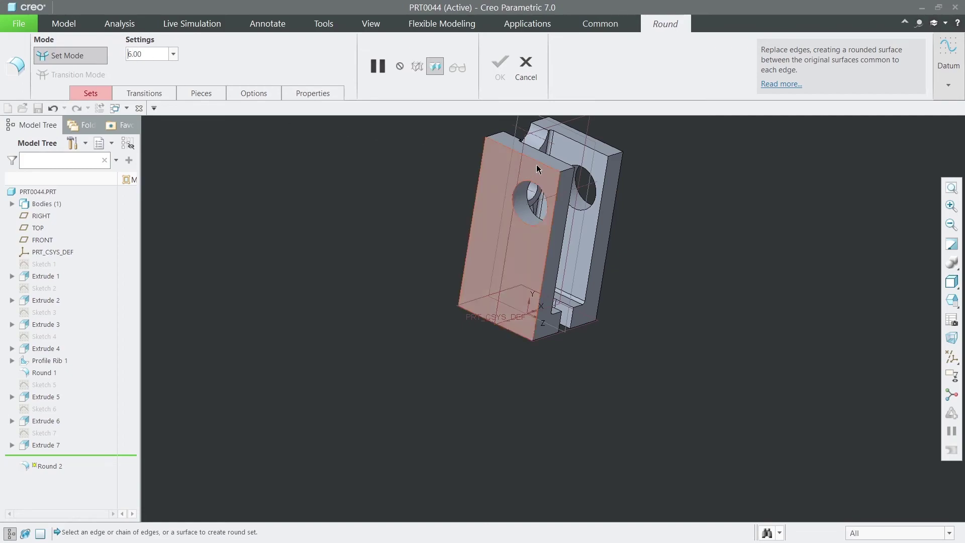
{"action": "left_click", "coordinate": [565, 172]}
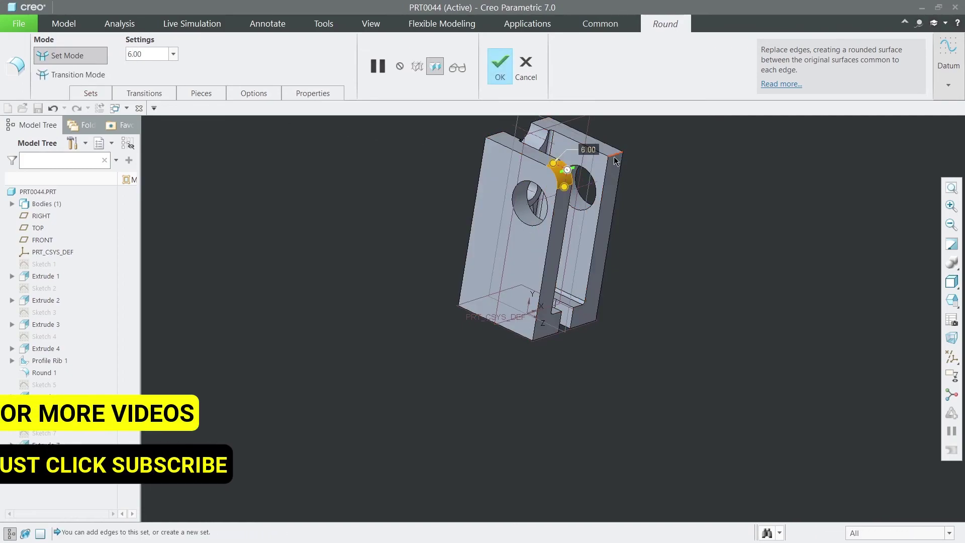
{"action": "left_click", "coordinate": [616, 158]}
{"action": "left_click", "coordinate": [499, 68]}
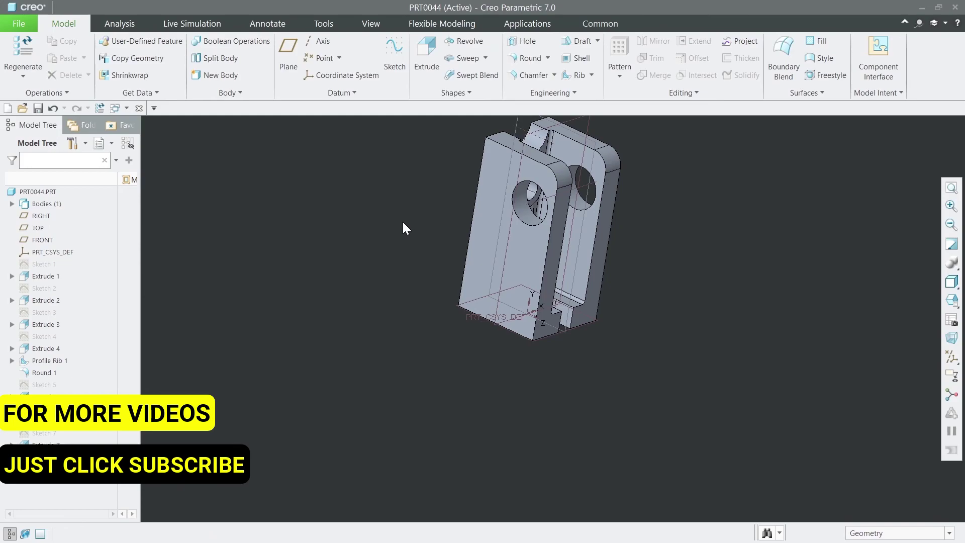
Apply a yellow appearance to the whole part, using the Body selection filter.
{"action": "scroll", "coordinate": [405, 273], "scroll_direction": "down", "scroll_amount": 2}
{"action": "mouse_move", "coordinate": [358, 255]}
{"action": "middle_mouse_down"}
{"action": "mouse_move", "coordinate": [299, 254]}
{"action": "mouse_move", "coordinate": [346, 257]}
{"action": "mouse_move", "coordinate": [306, 233]}
{"action": "middle_mouse_up"}
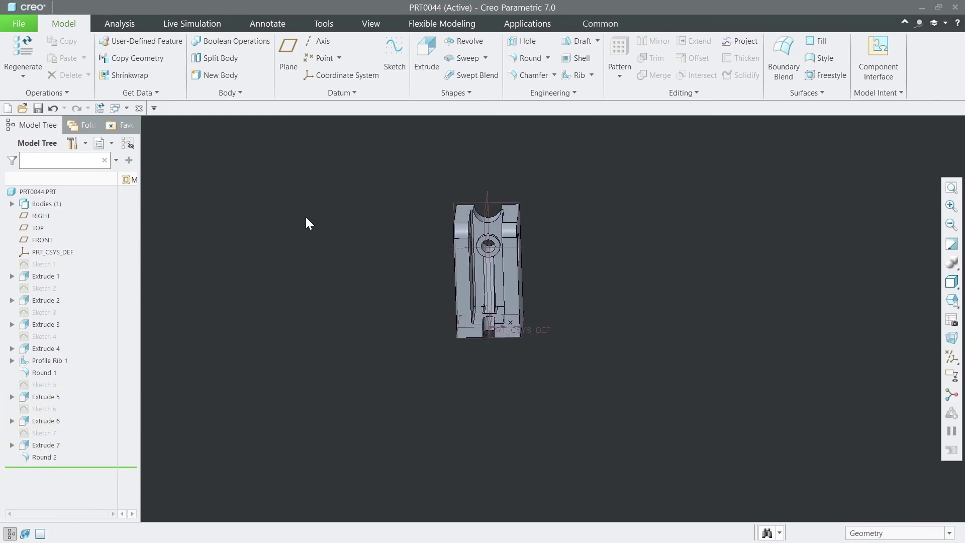
{"action": "left_click", "coordinate": [372, 24]}
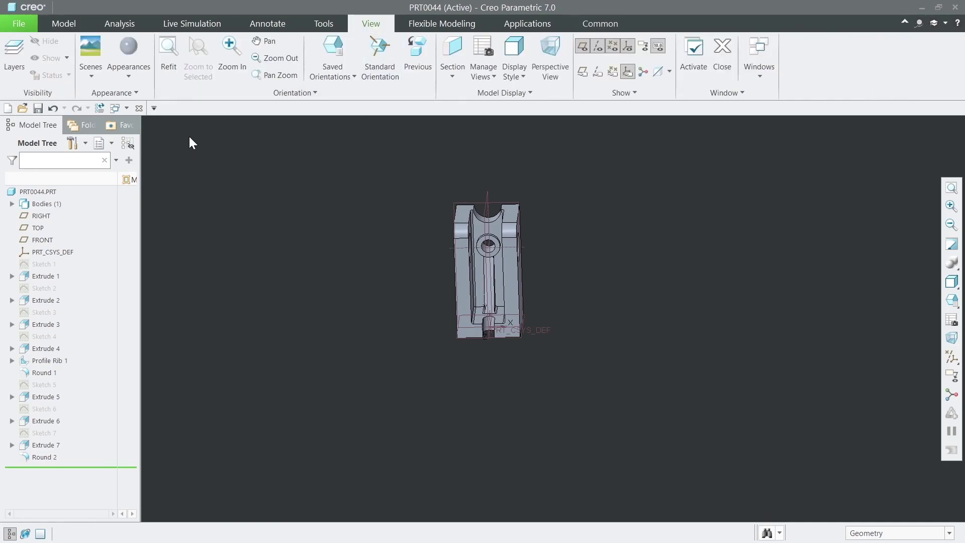
{"action": "left_click", "coordinate": [121, 75]}
{"action": "left_click", "coordinate": [125, 193]}
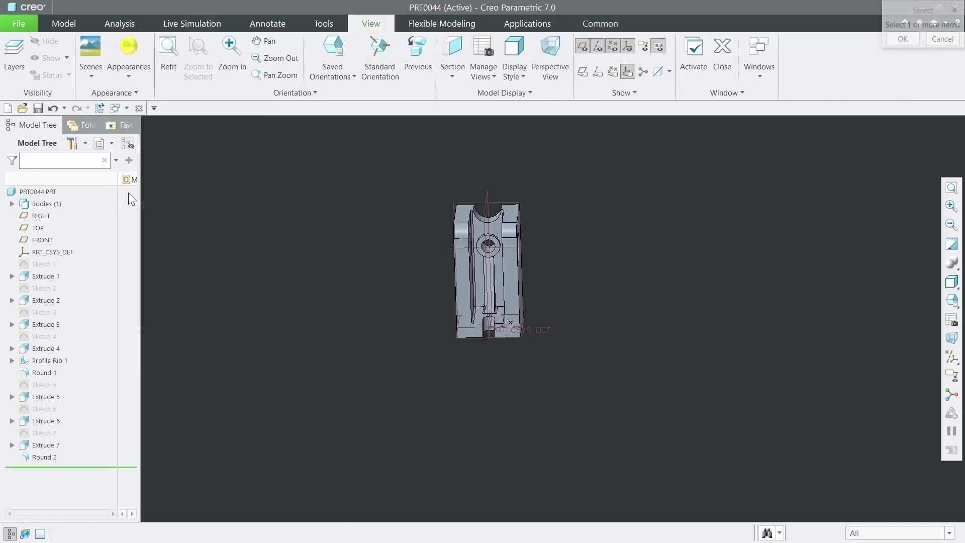
{"action": "left_click", "coordinate": [905, 533]}
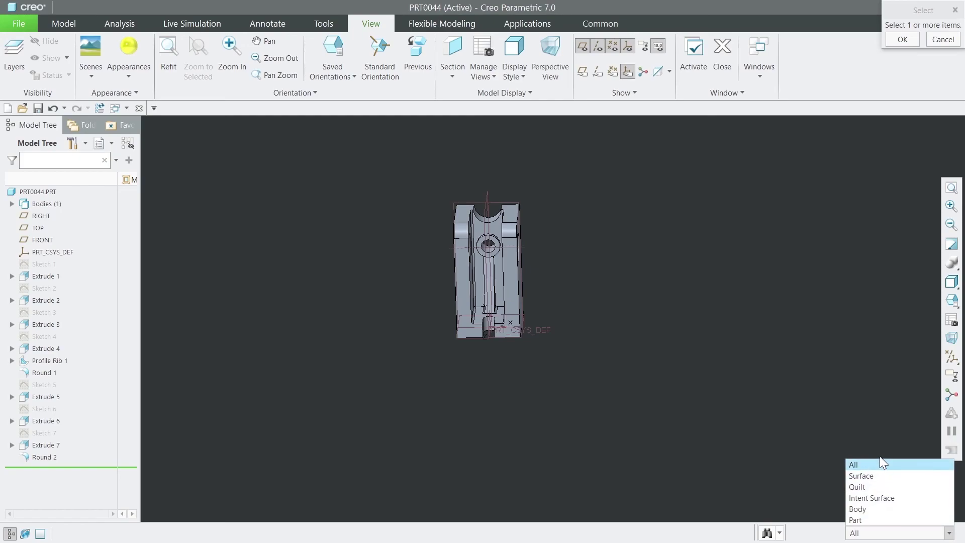
{"action": "left_click", "coordinate": [860, 497]}
{"action": "left_click", "coordinate": [525, 257]}
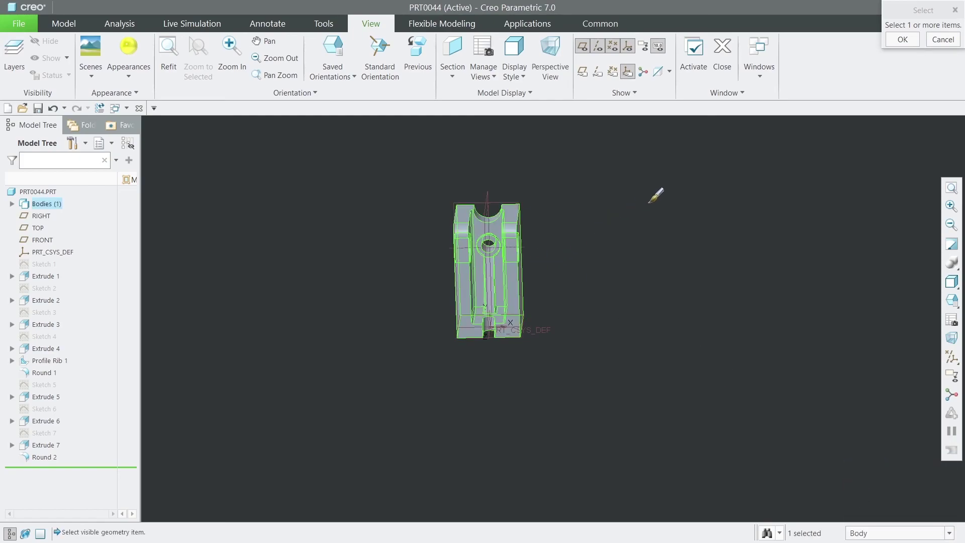
{"action": "left_click", "coordinate": [902, 39]}
{"action": "scroll", "coordinate": [565, 230], "scroll_direction": "down", "scroll_amount": 3}
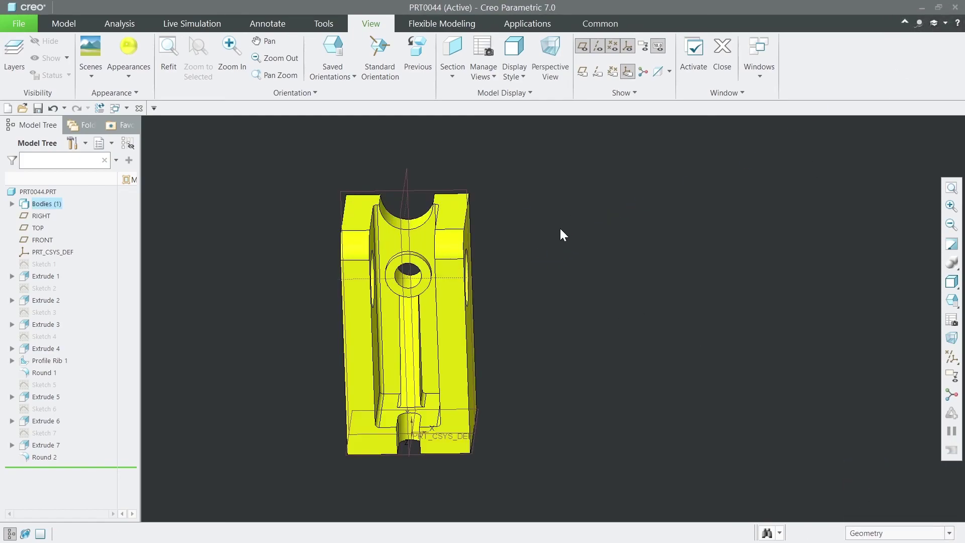
{"action": "middle_click_drag", "start_coordinate": [537, 304], "coordinate": [529, 293]}
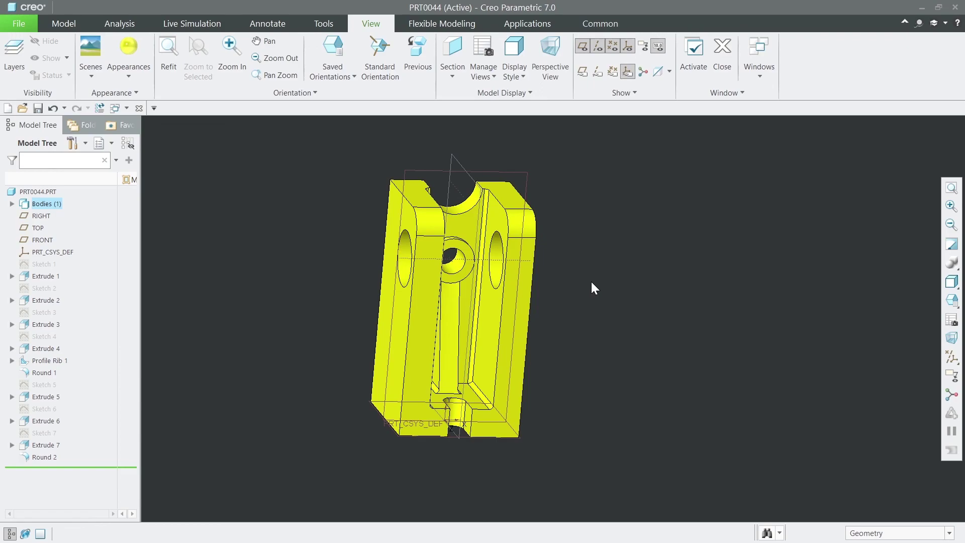
{"action": "mouse_move", "coordinate": [619, 319]}
{"action": "middle_mouse_down"}
{"action": "mouse_move", "coordinate": [602, 316]}
{"action": "mouse_move", "coordinate": [618, 327]}
{"action": "middle_mouse_up"}
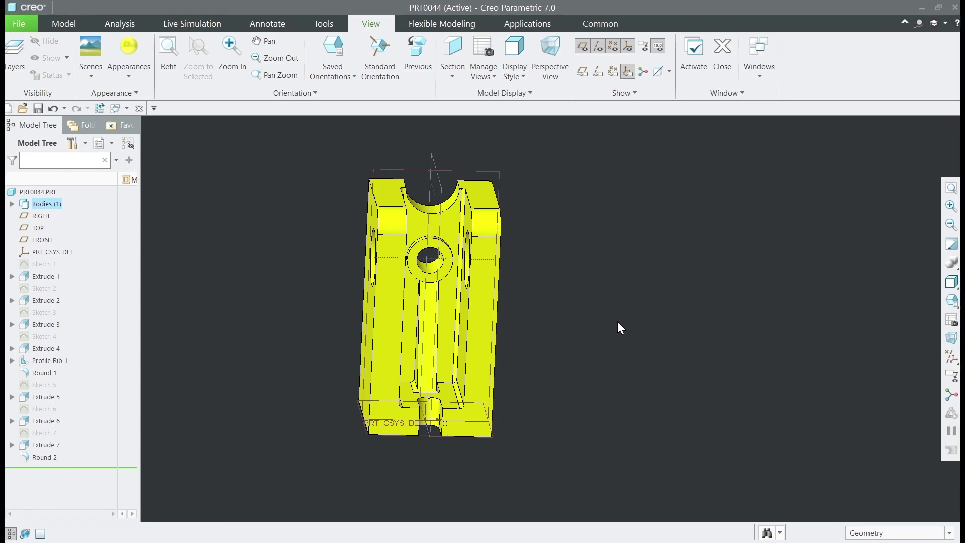